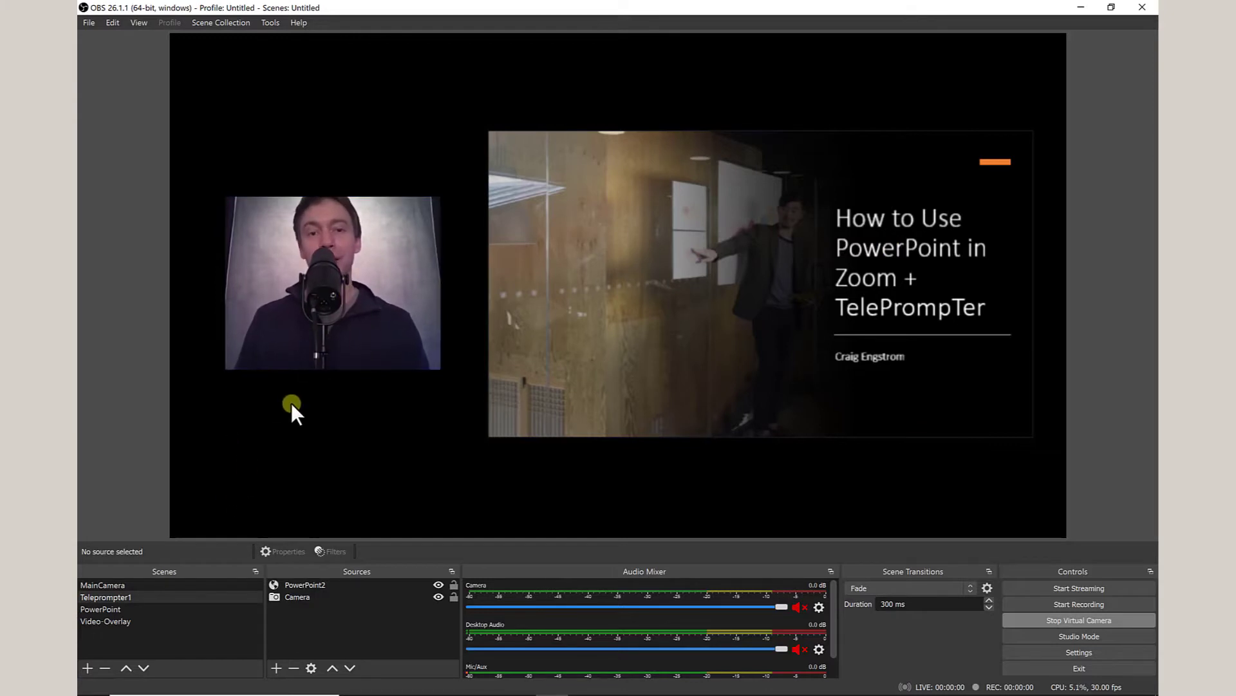
- Look through the MainCamera, PowerPoint and Teleprompter1 scenes, briefly toggling Camera1 on and off
{"action": "left_click", "coordinate": [116, 588]}
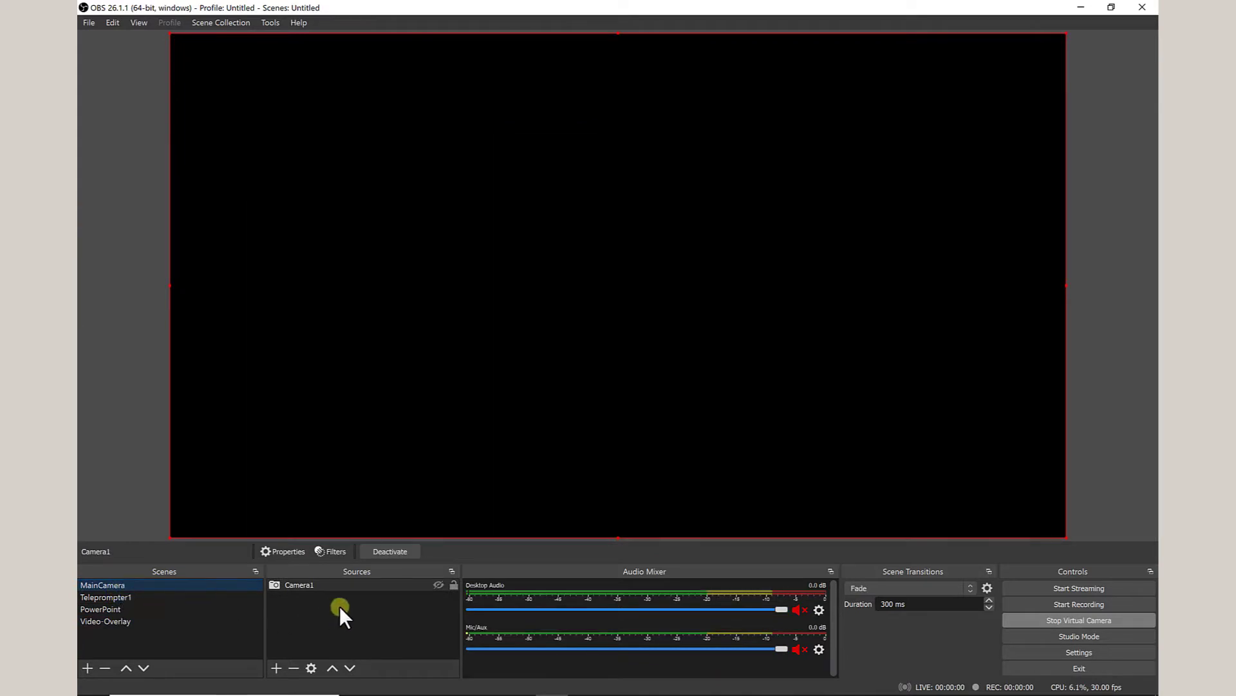
{"action": "left_click", "coordinate": [436, 587]}
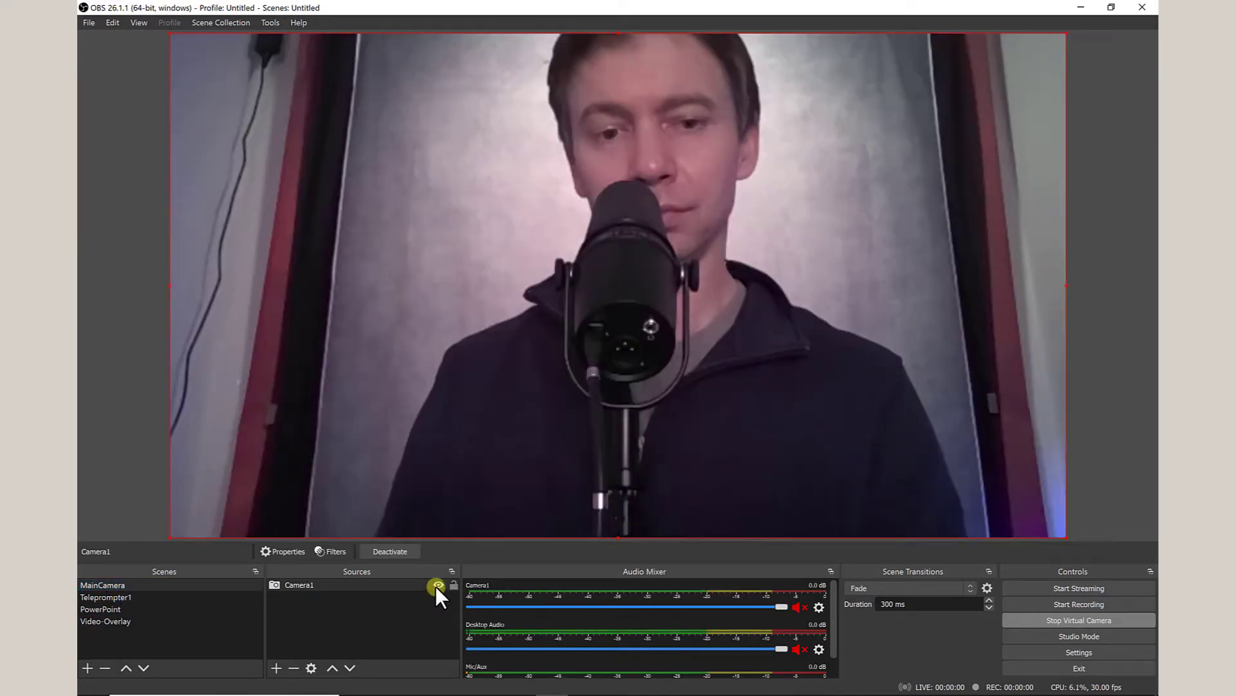
{"action": "left_click", "coordinate": [437, 585]}
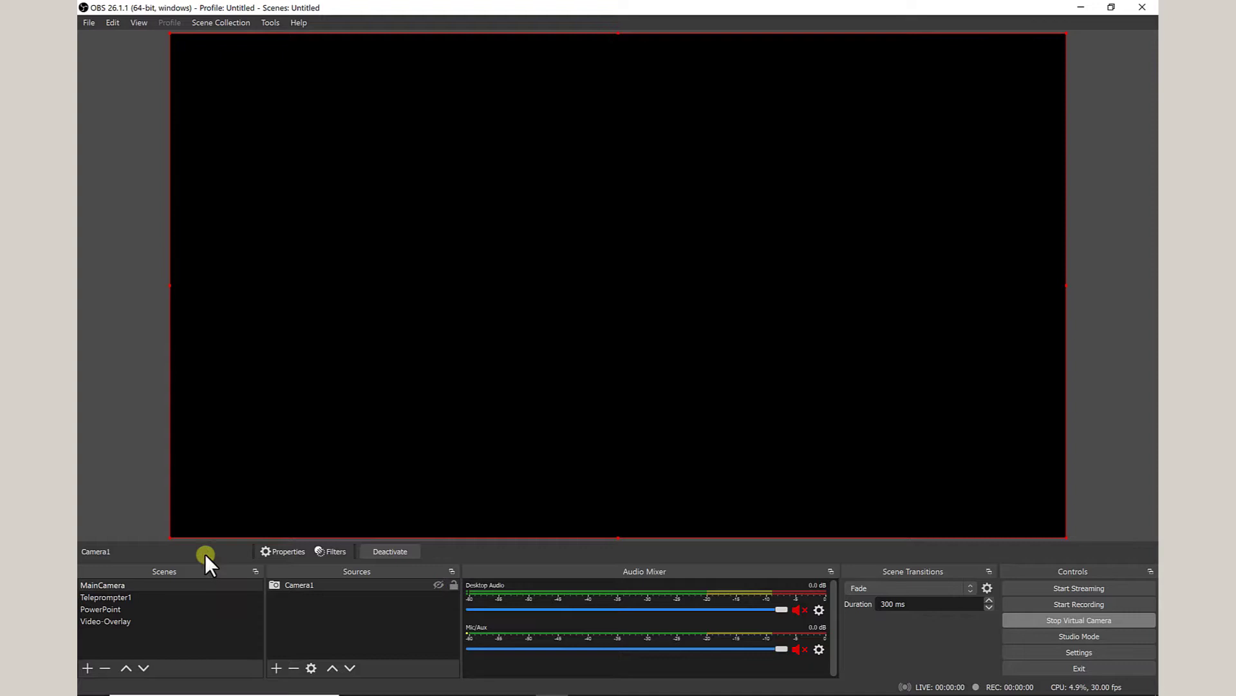
{"action": "left_click", "coordinate": [119, 606]}
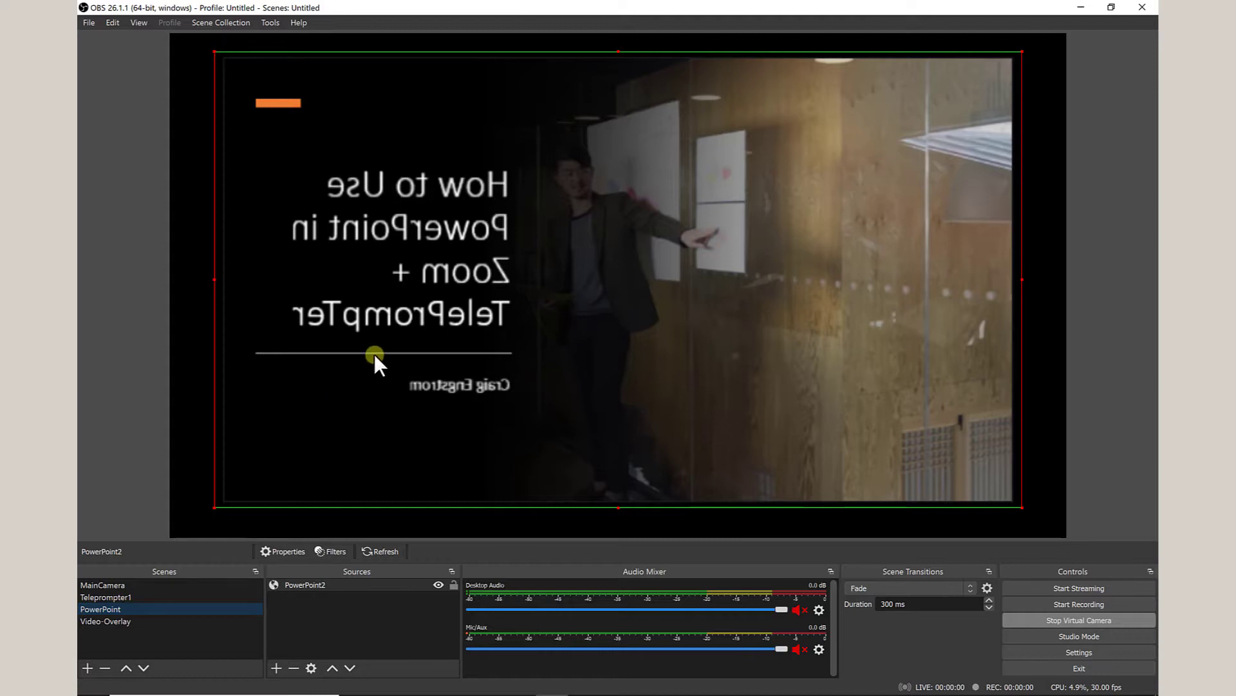
{"action": "left_click", "coordinate": [143, 596]}
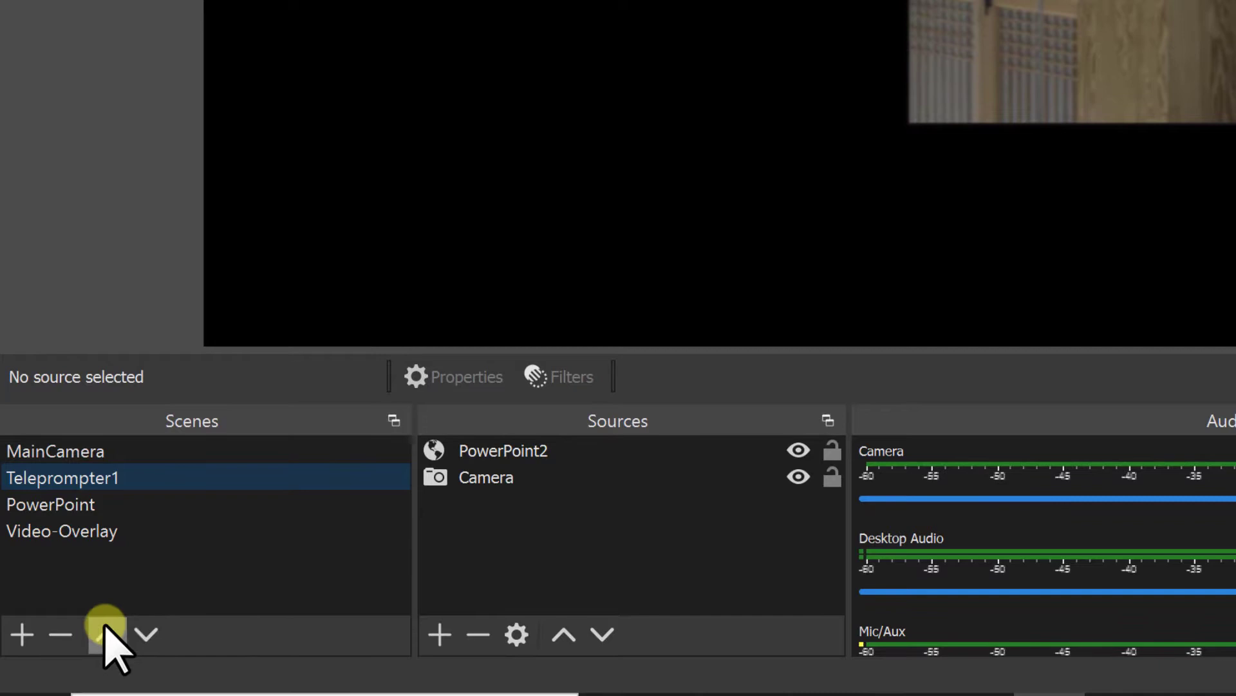
- Create a new empty scene named PowerPoint3
{"action": "left_click", "coordinate": [22, 635]}
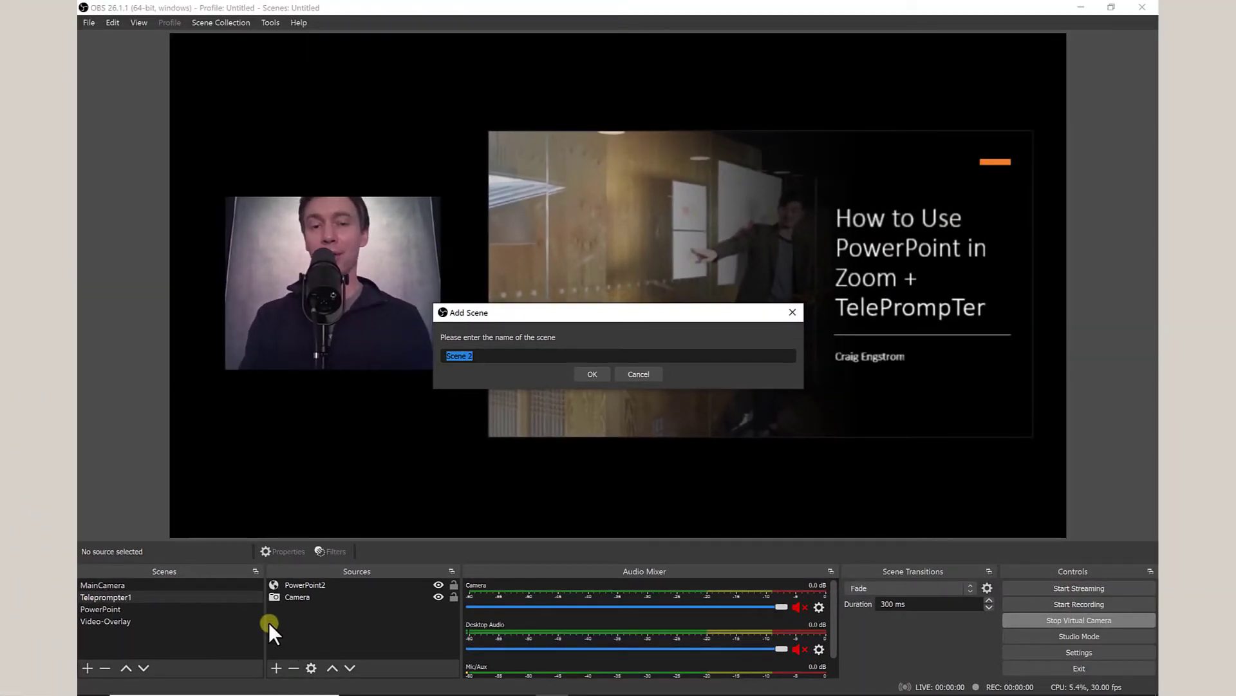
{"action": "type", "text": "PowerPoint3"}
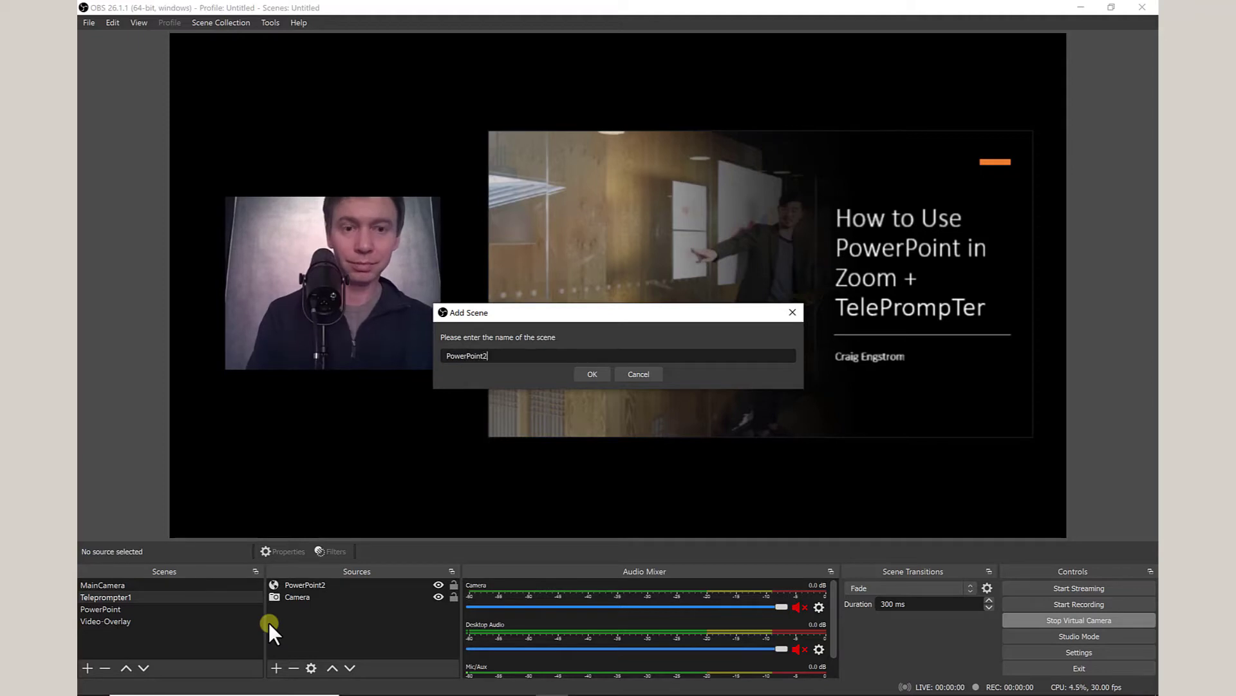
{"action": "key", "text": "Return"}
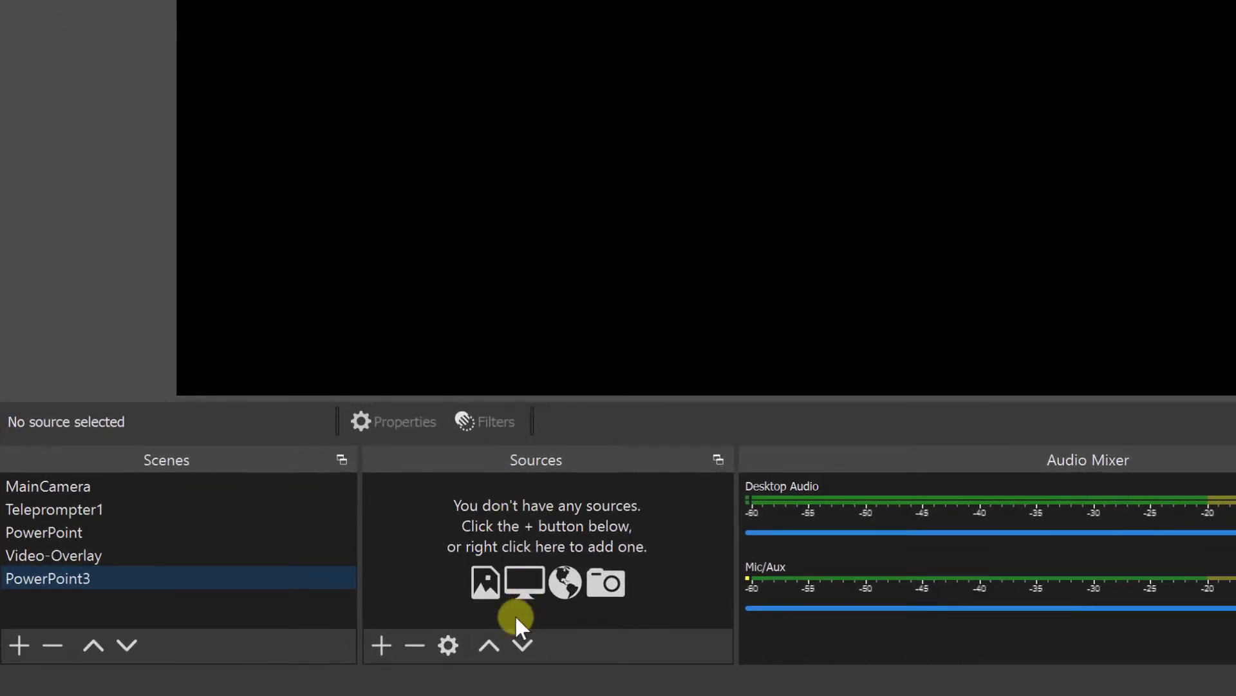
- Add a Video Capture Device source named Camera2 using the Surface Camera Front
{"action": "left_click", "coordinate": [384, 645]}
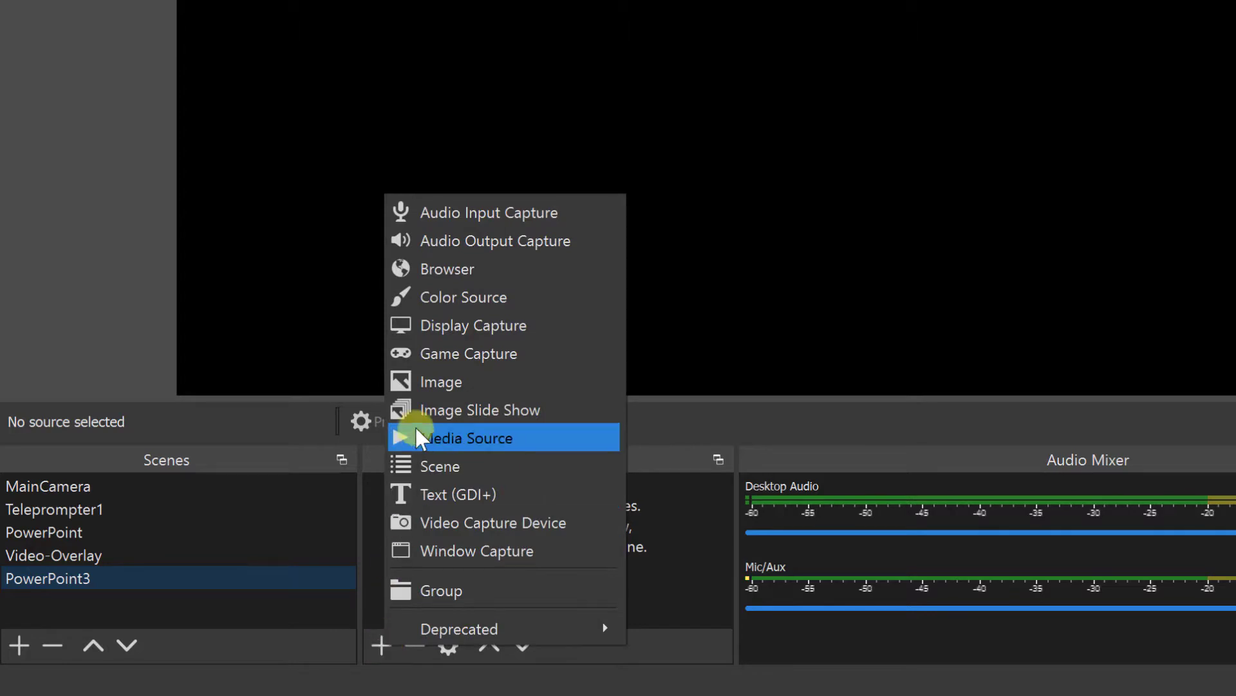
{"action": "left_click", "coordinate": [451, 525]}
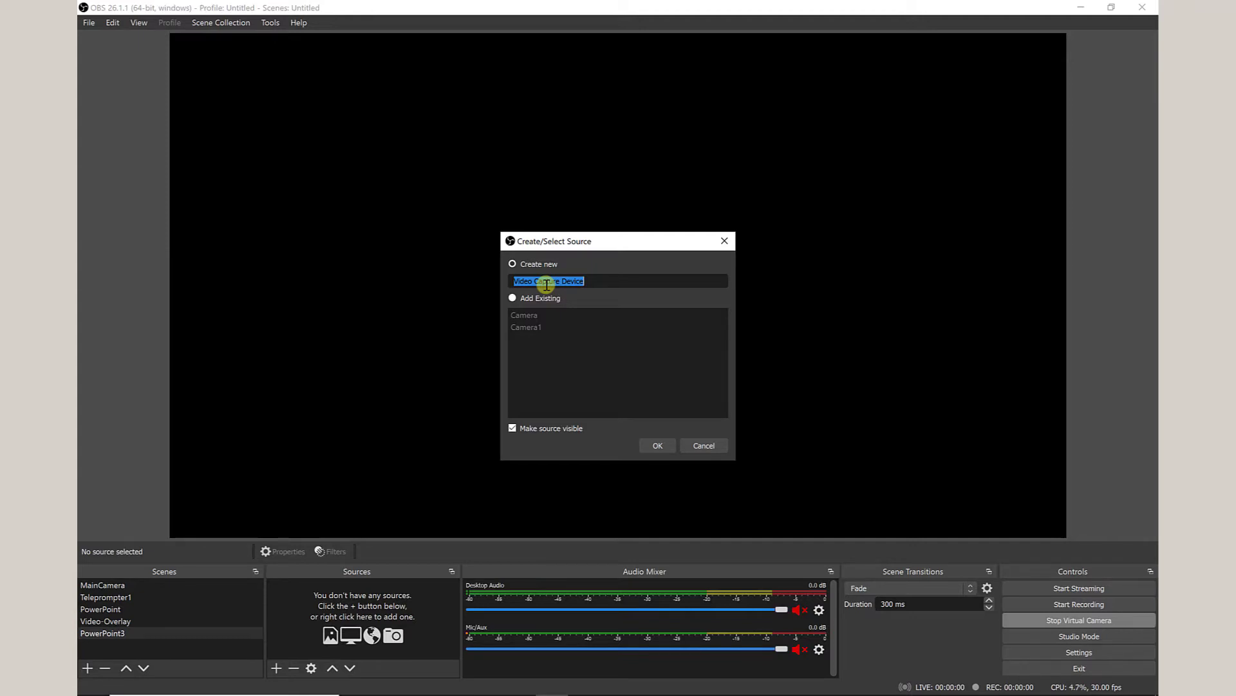
{"action": "type", "text": "Camera2"}
{"action": "left_click", "coordinate": [647, 444]}
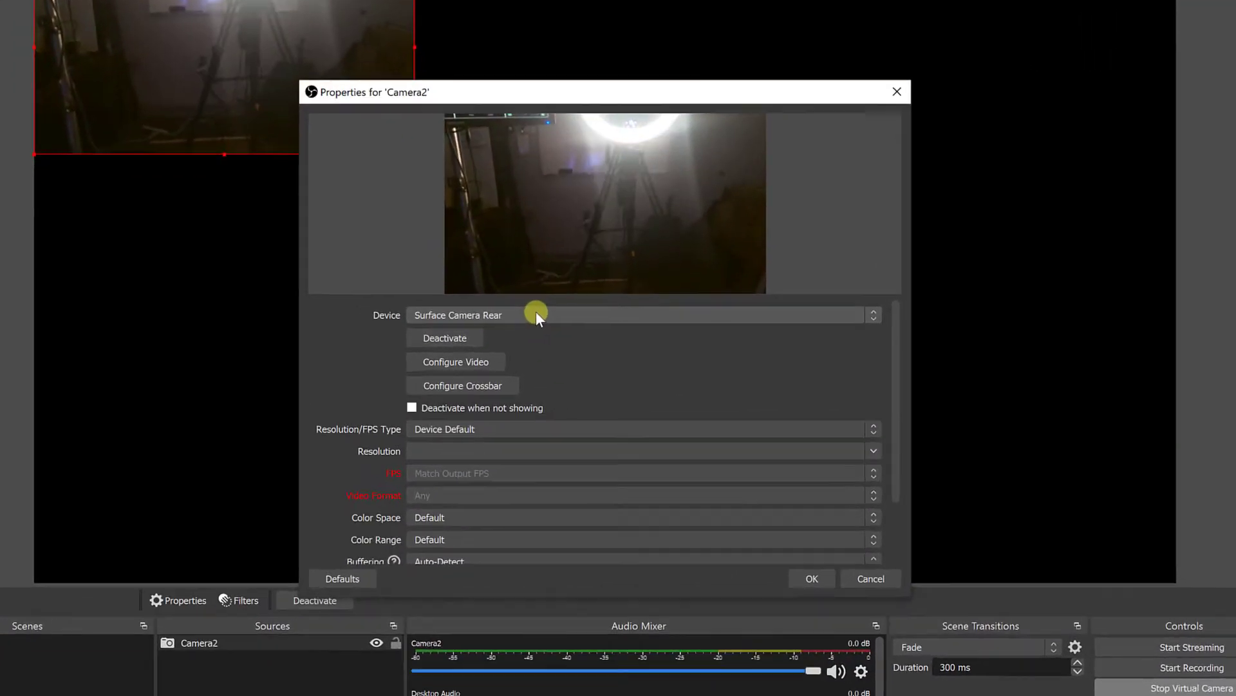
{"action": "left_click", "coordinate": [565, 325]}
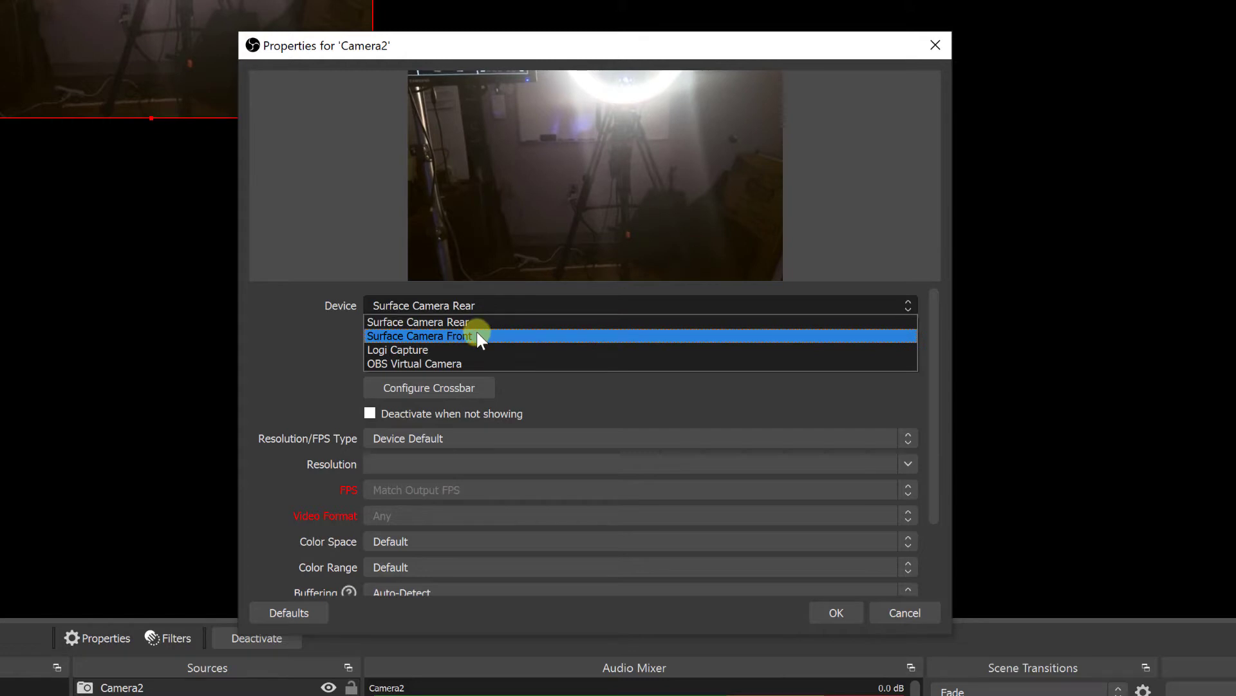
{"action": "left_click", "coordinate": [478, 336]}
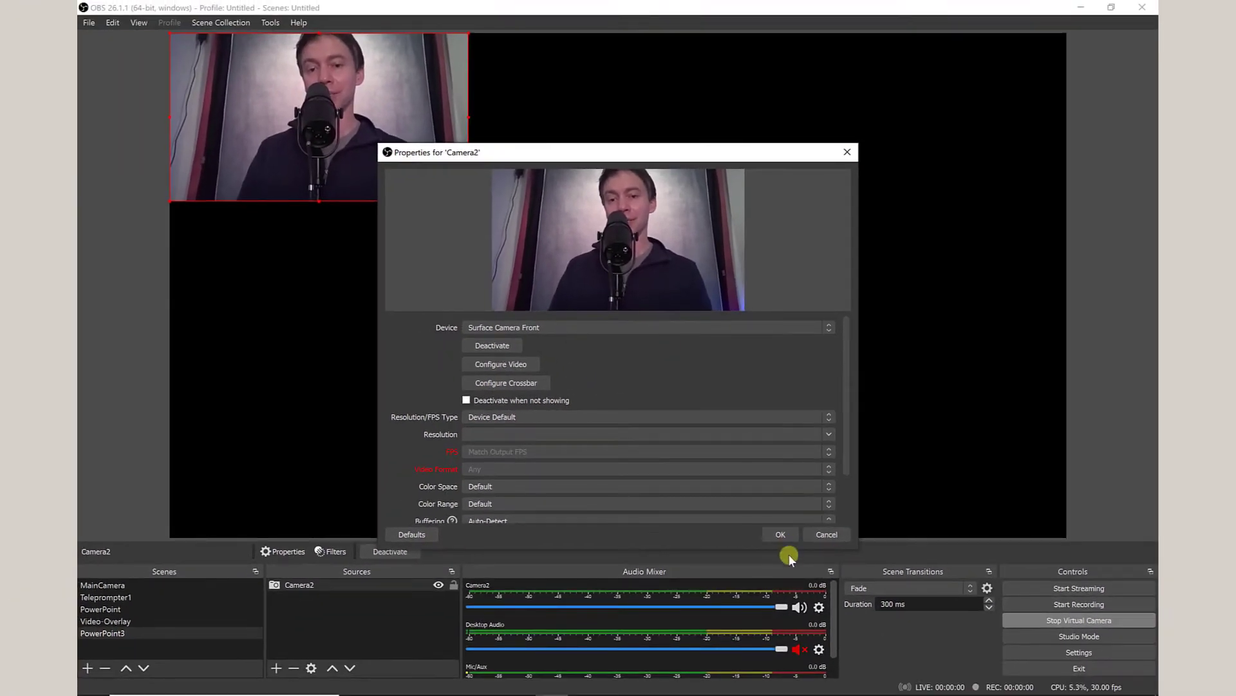
- Move Camera2 down, crop its left and right edges, and settle it at the canvas's left
{"action": "left_click", "coordinate": [780, 534]}
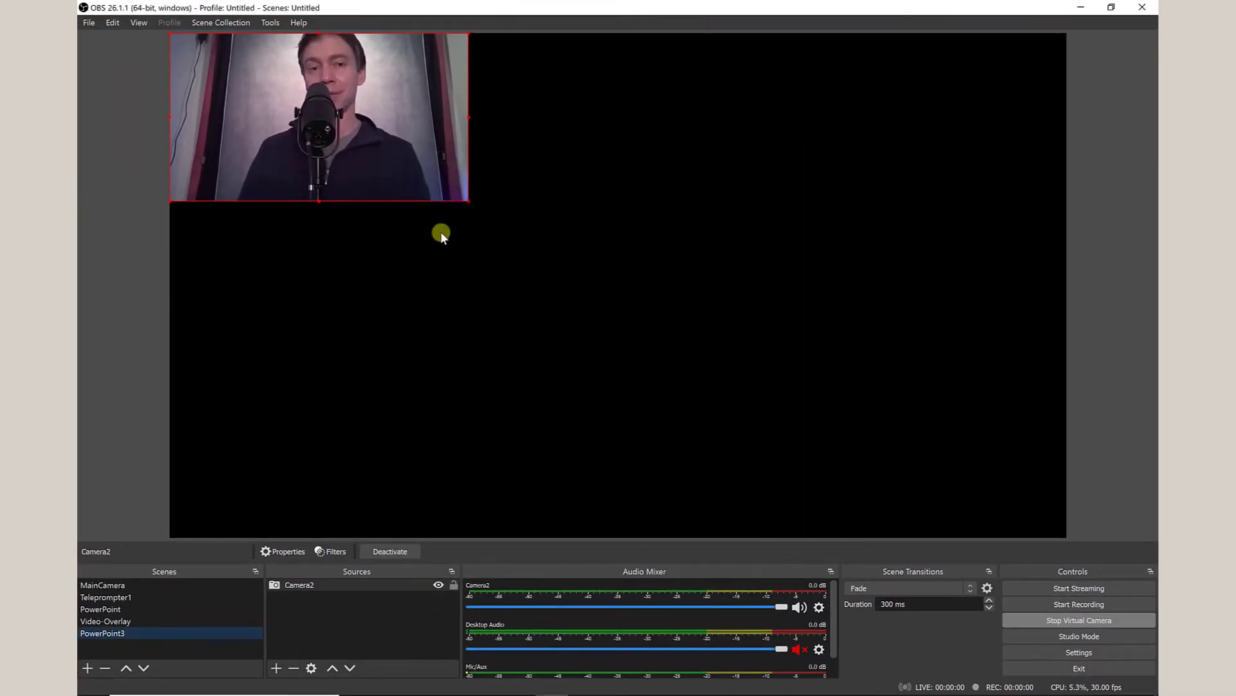
{"action": "left_click_drag", "start_coordinate": [416, 187], "coordinate": [442, 337]}
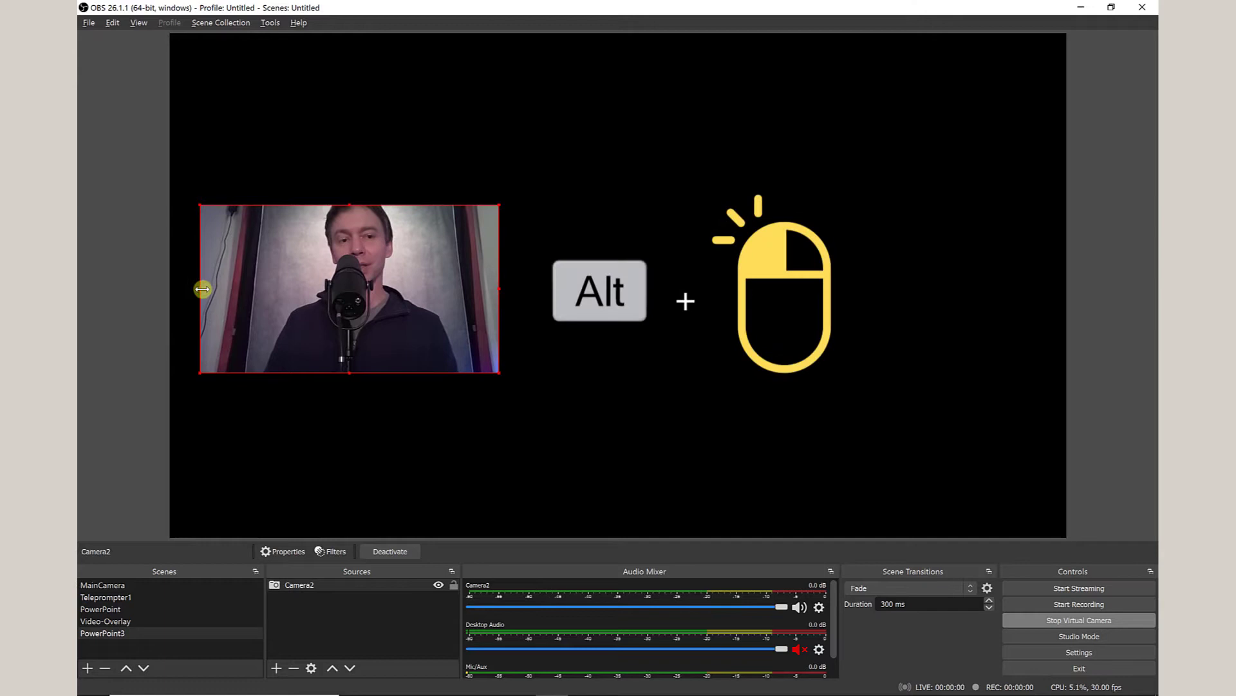
{"action": "left_click_drag", "start_coordinate": [203, 288], "coordinate": [262, 303]}
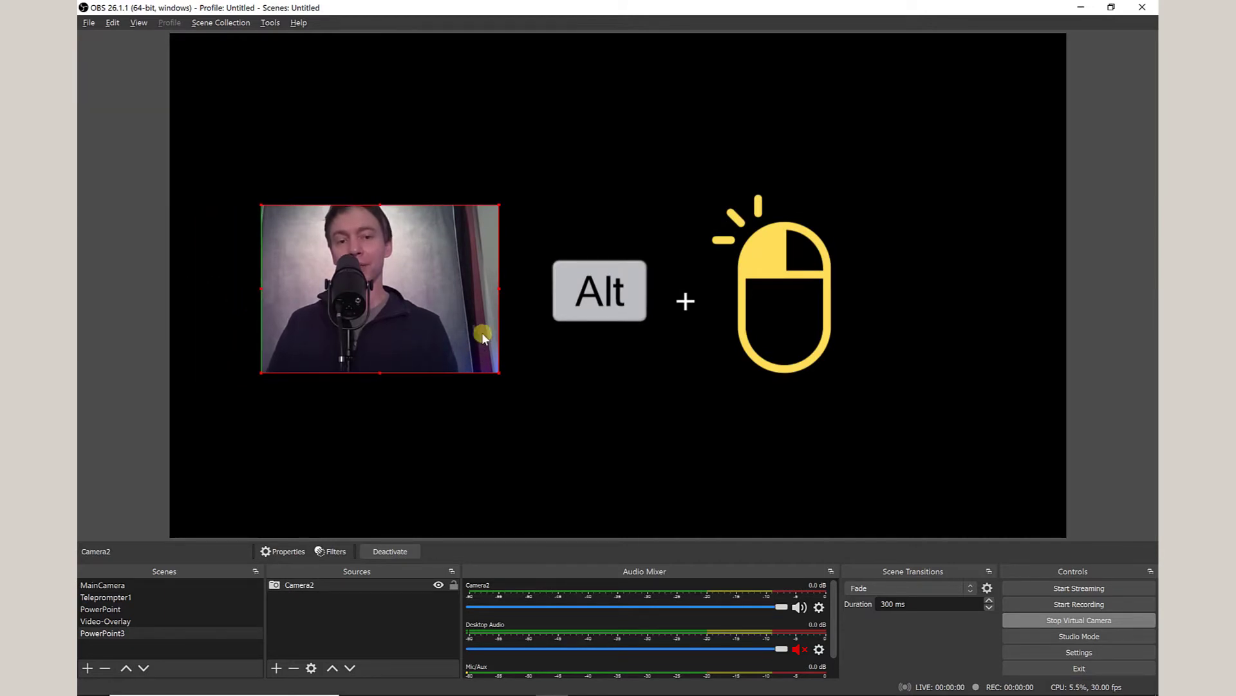
{"action": "left_click_drag", "start_coordinate": [493, 293], "coordinate": [395, 265]}
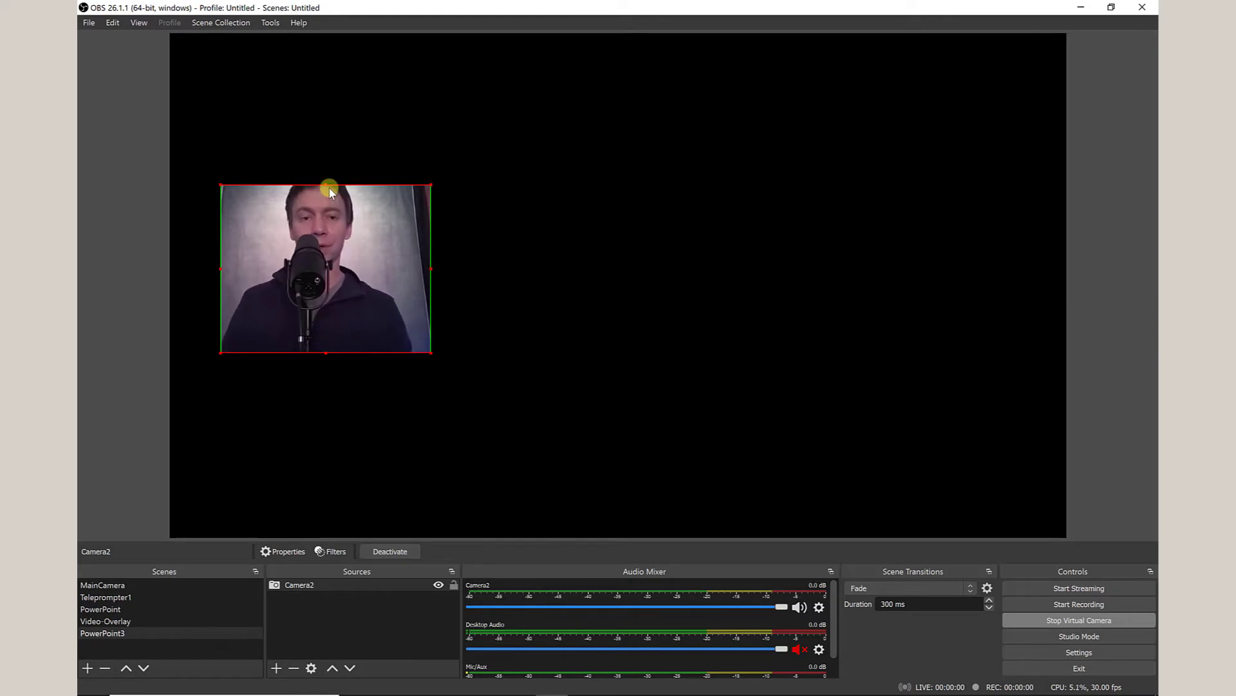
{"action": "left_click_drag", "start_coordinate": [346, 241], "coordinate": [344, 258]}
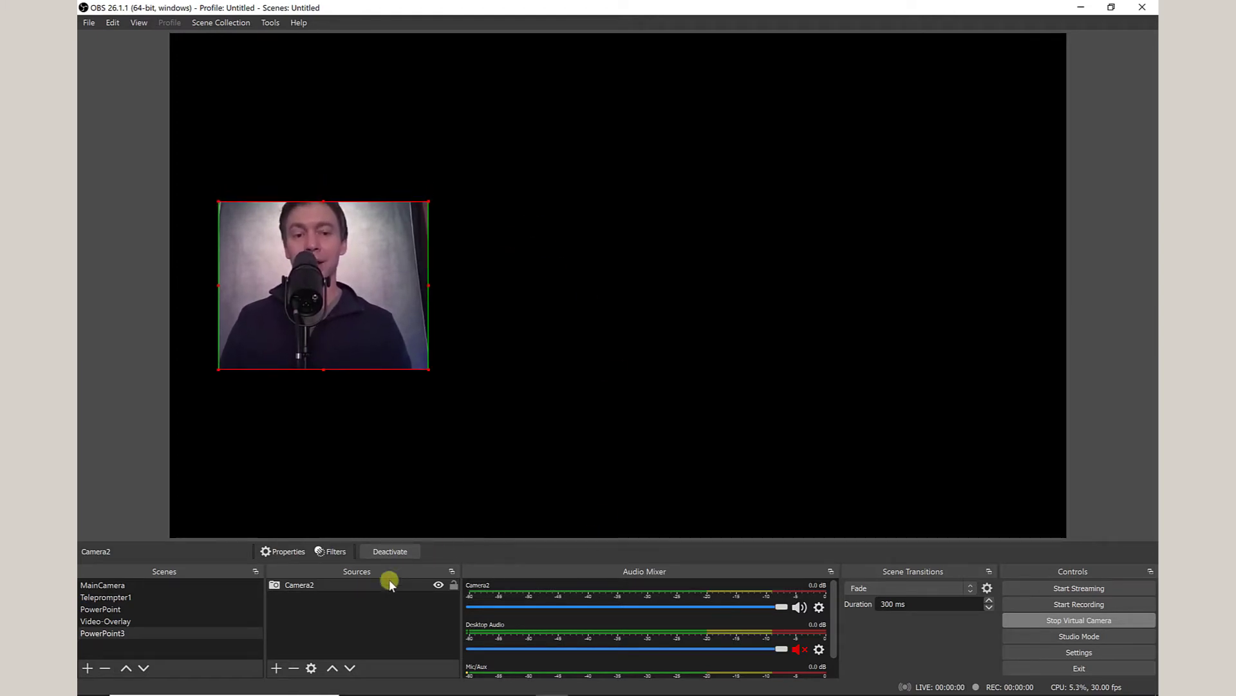
- Add a Browser source named PPTSlides, keeping its default settings for now
{"action": "left_click", "coordinate": [278, 668]}
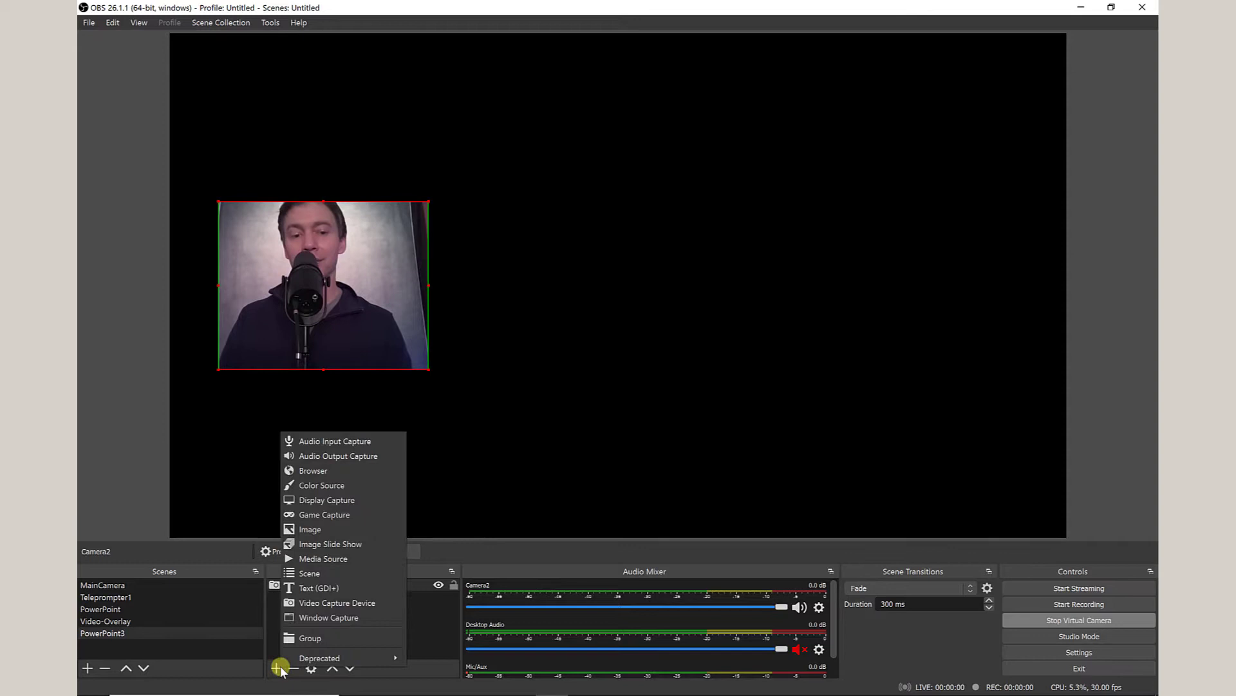
{"action": "left_click", "coordinate": [295, 471]}
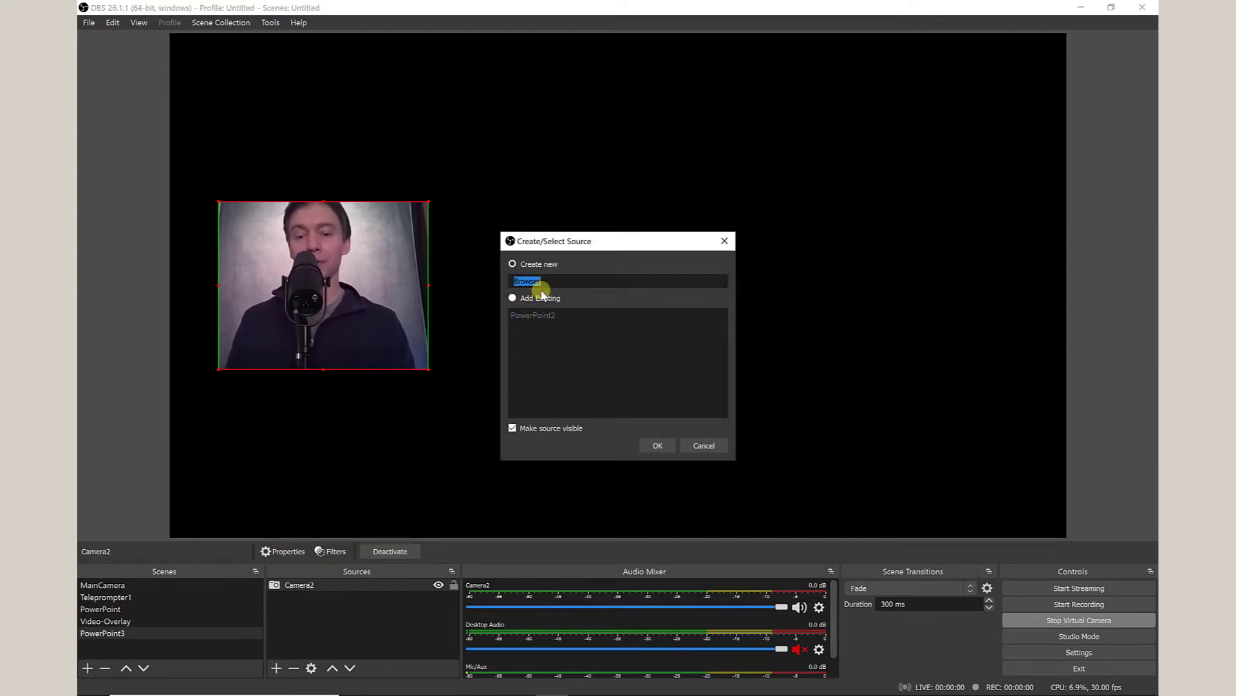
{"action": "type", "text": "PPT"}
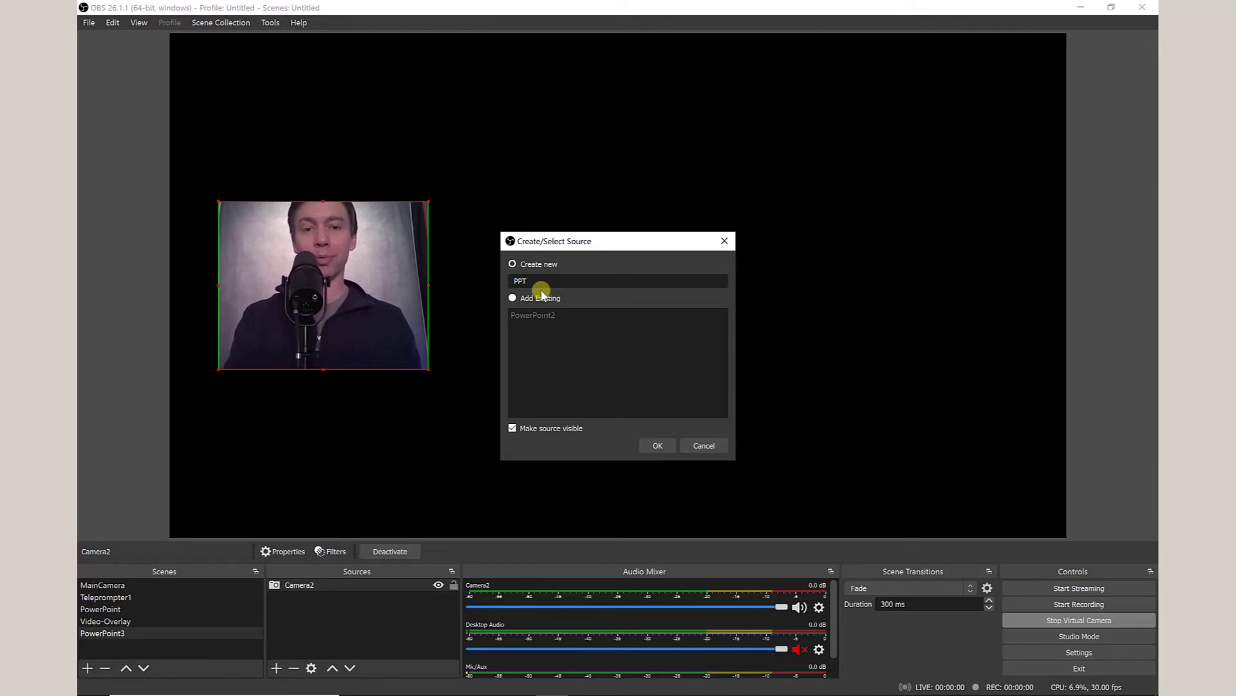
{"action": "type", "text": "Slides"}
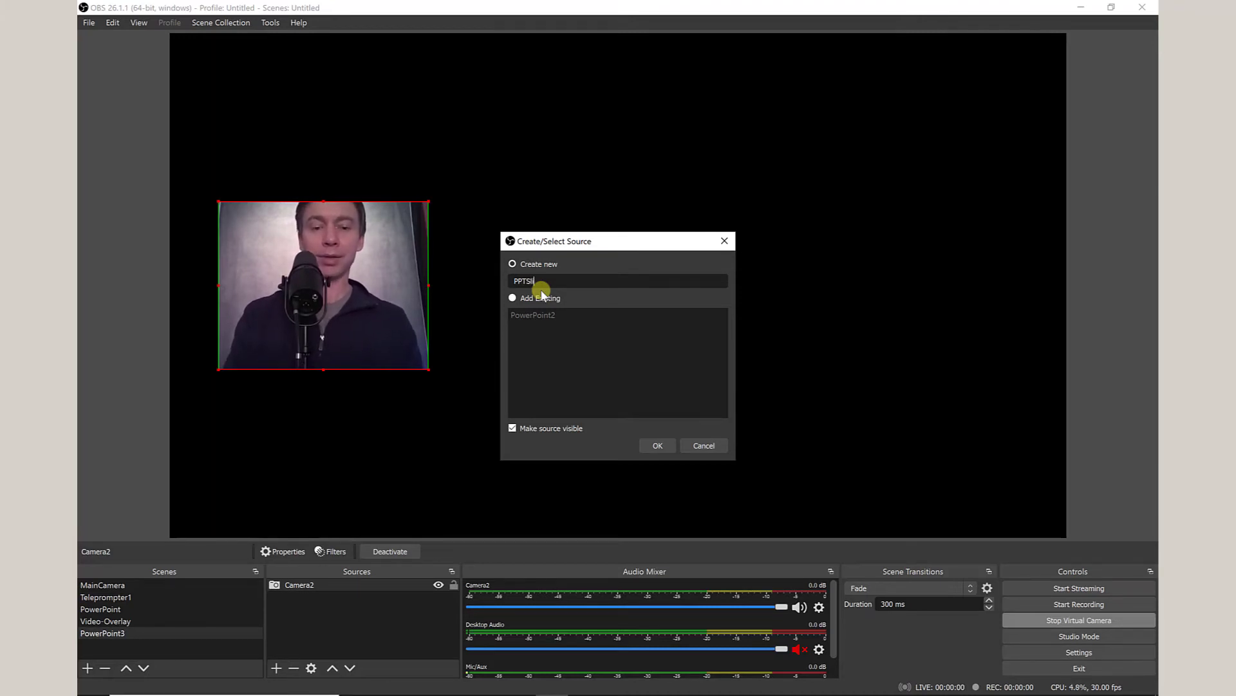
{"action": "left_click", "coordinate": [657, 444]}
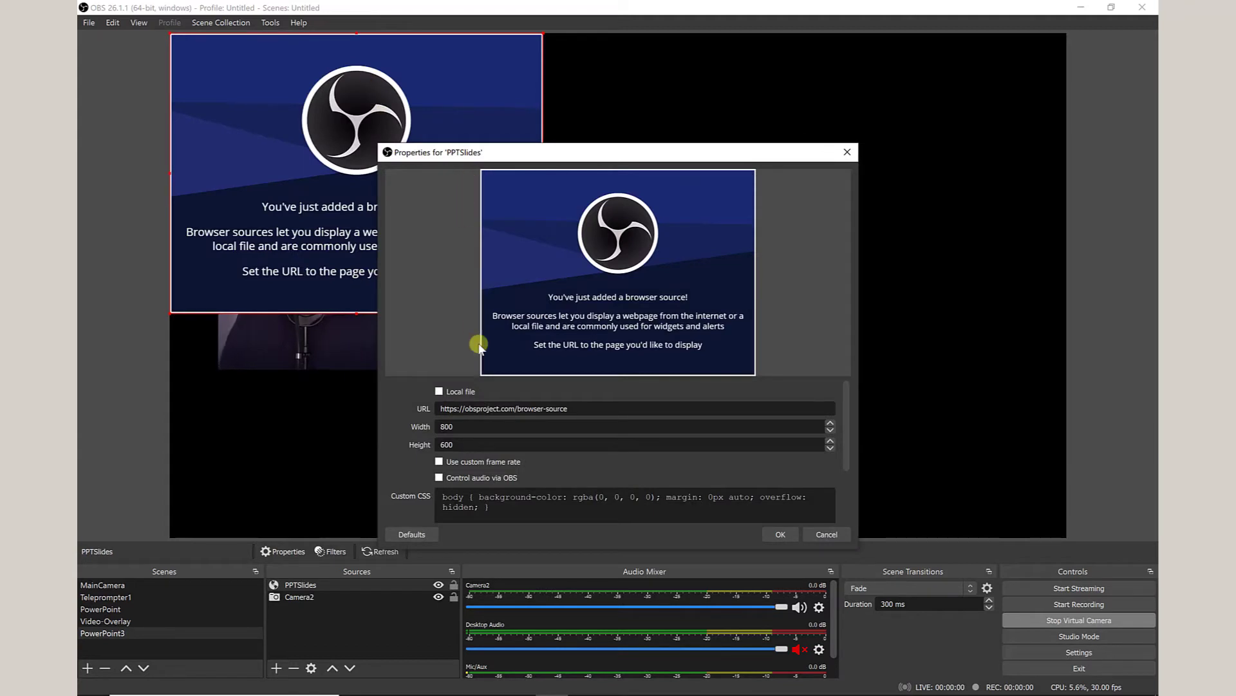
{"action": "left_click_drag", "start_coordinate": [578, 411], "coordinate": [440, 389]}
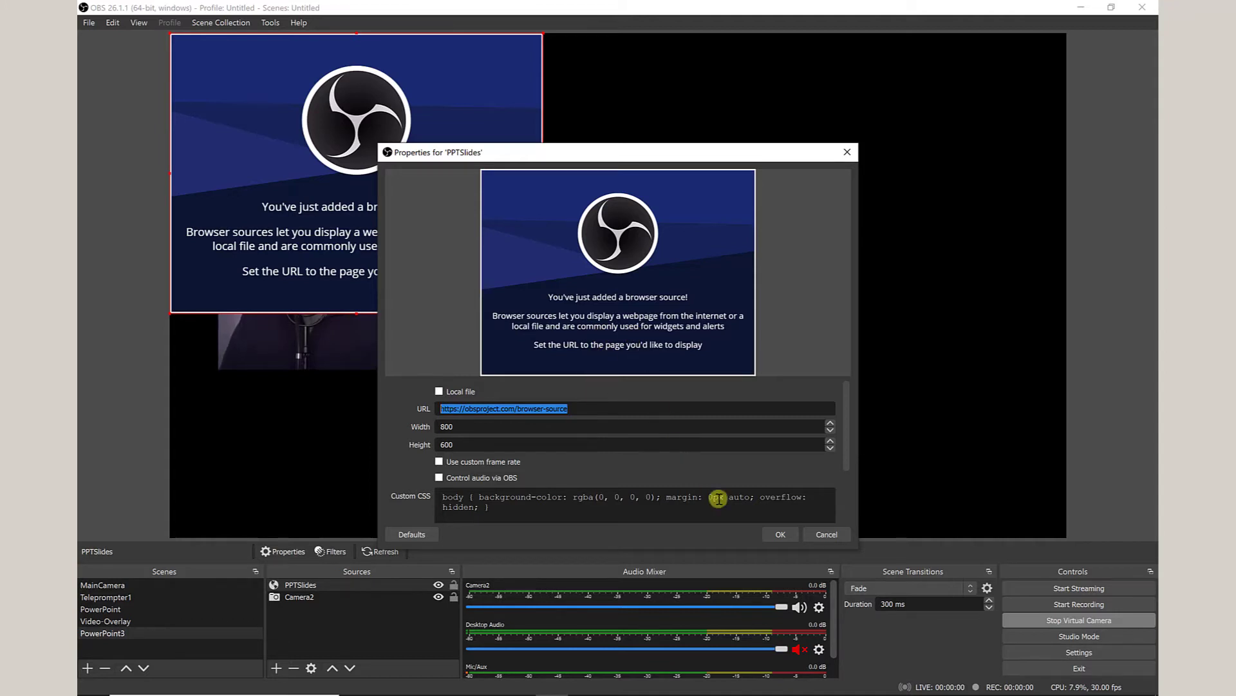
{"action": "left_click", "coordinate": [781, 534]}
- Move PPTSlides to the right of the canvas and enlarge it beside the camera
{"action": "left_click_drag", "start_coordinate": [465, 220], "coordinate": [792, 322]}
{"action": "left_click_drag", "start_coordinate": [874, 137], "coordinate": [955, 103]}
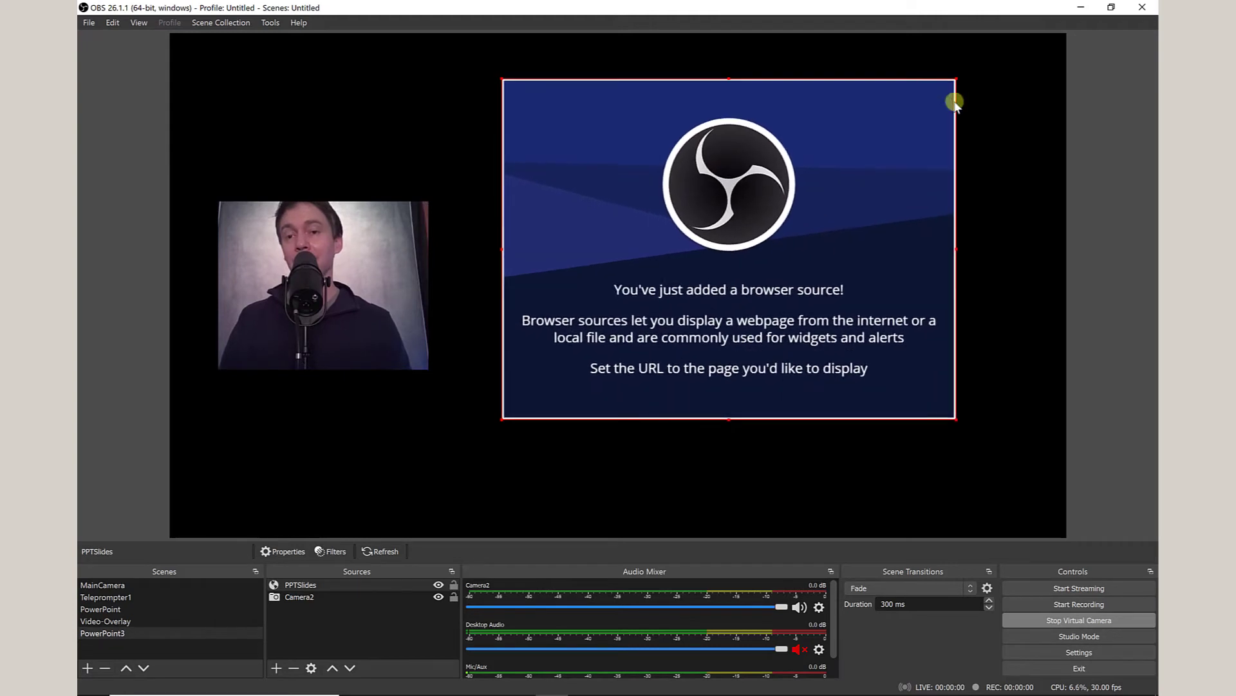
{"action": "left_click_drag", "start_coordinate": [956, 419], "coordinate": [1029, 472]}
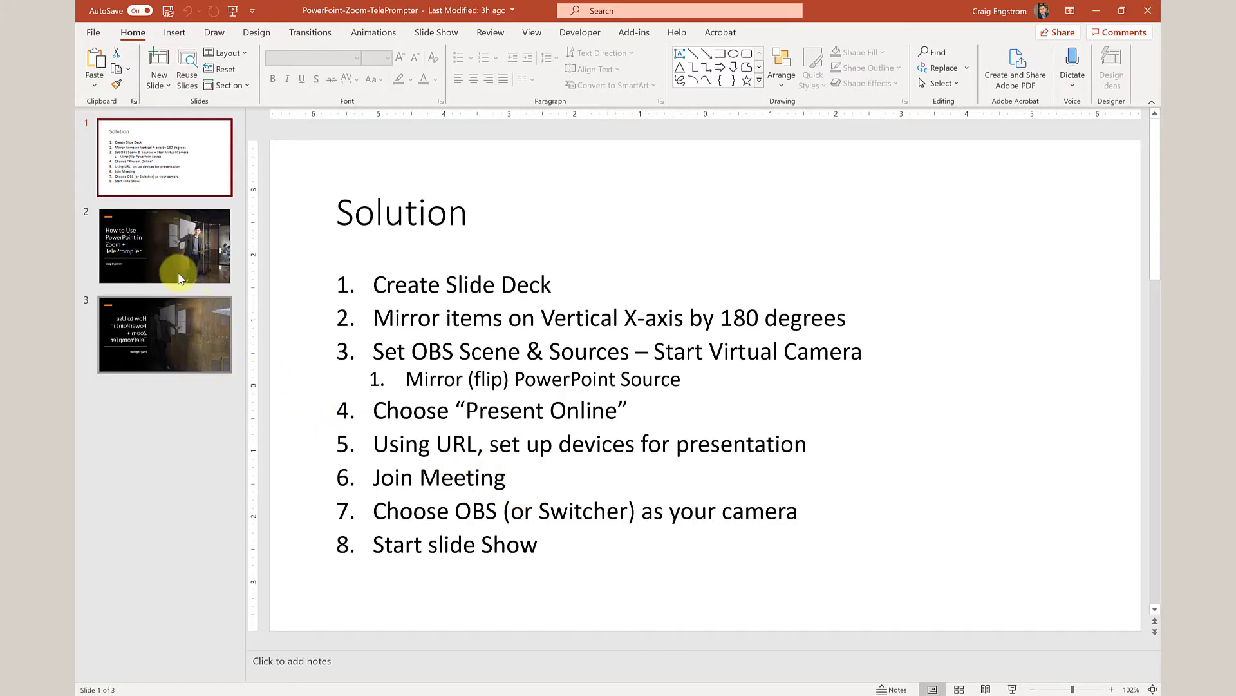
- Go from the normal title slide (slide 2) to its mirrored copy on slide 3
{"action": "left_click", "coordinate": [159, 250]}
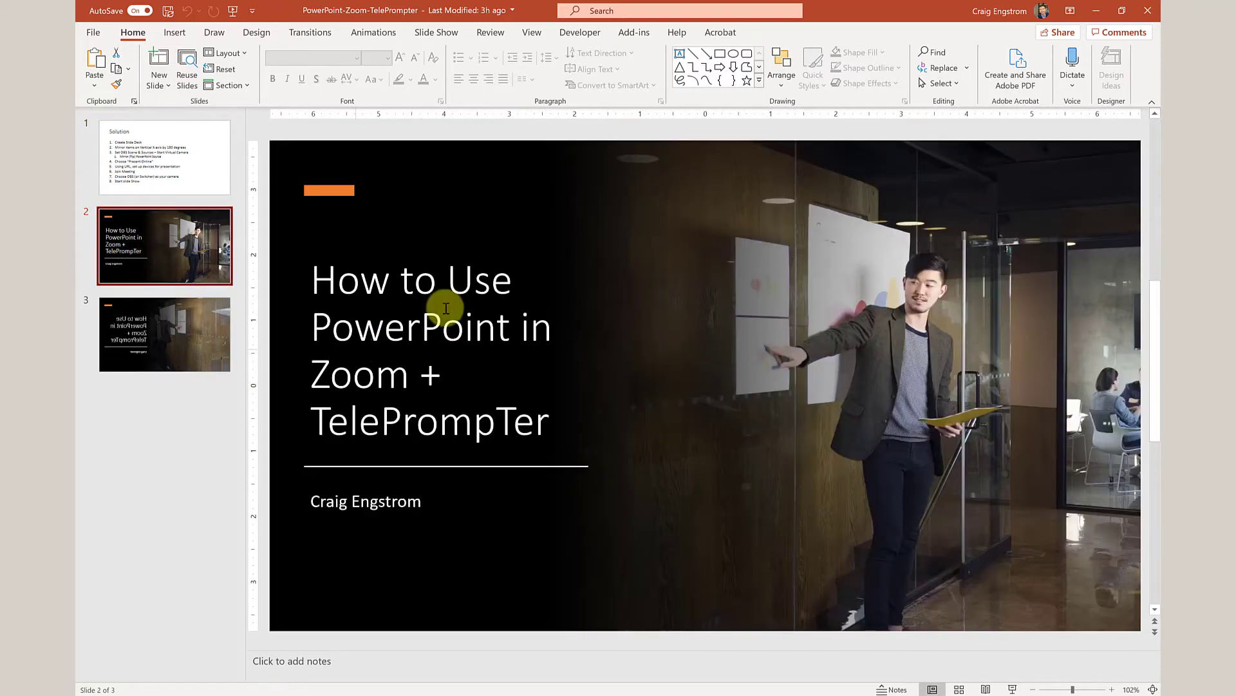
{"action": "left_click", "coordinate": [159, 341]}
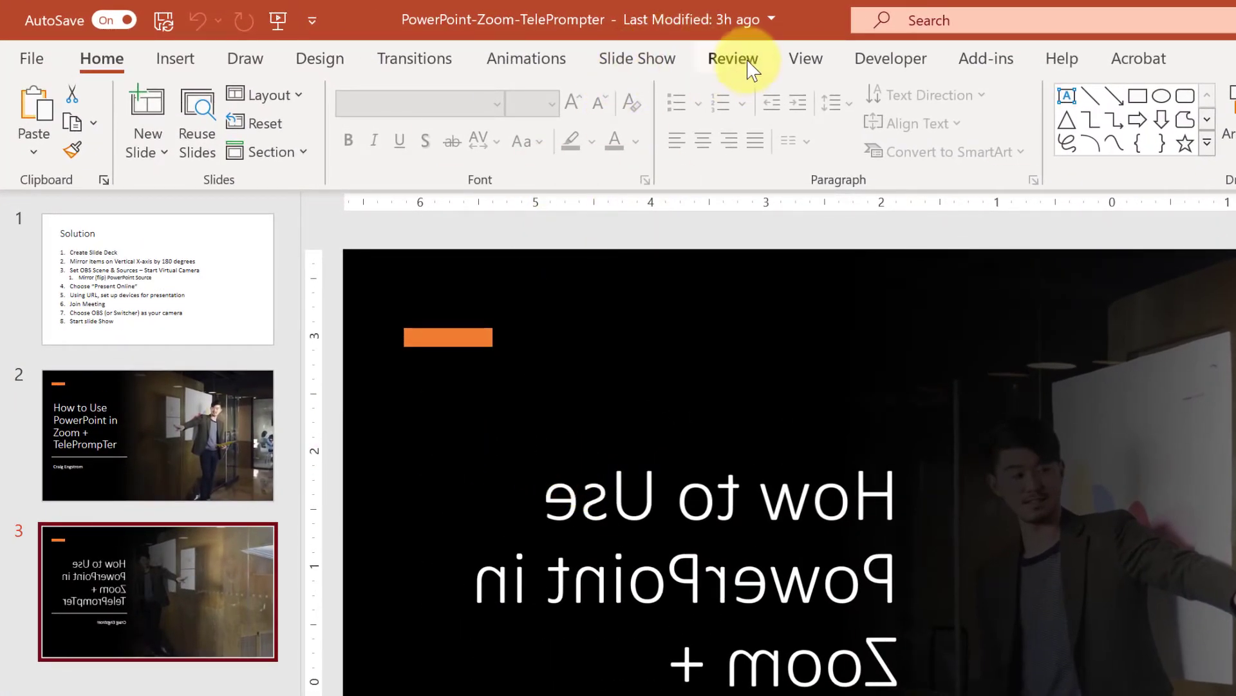
- Start a Present Online broadcast through the Office Presentation Service
{"action": "left_click", "coordinate": [623, 63]}
{"action": "left_click", "coordinate": [207, 108]}
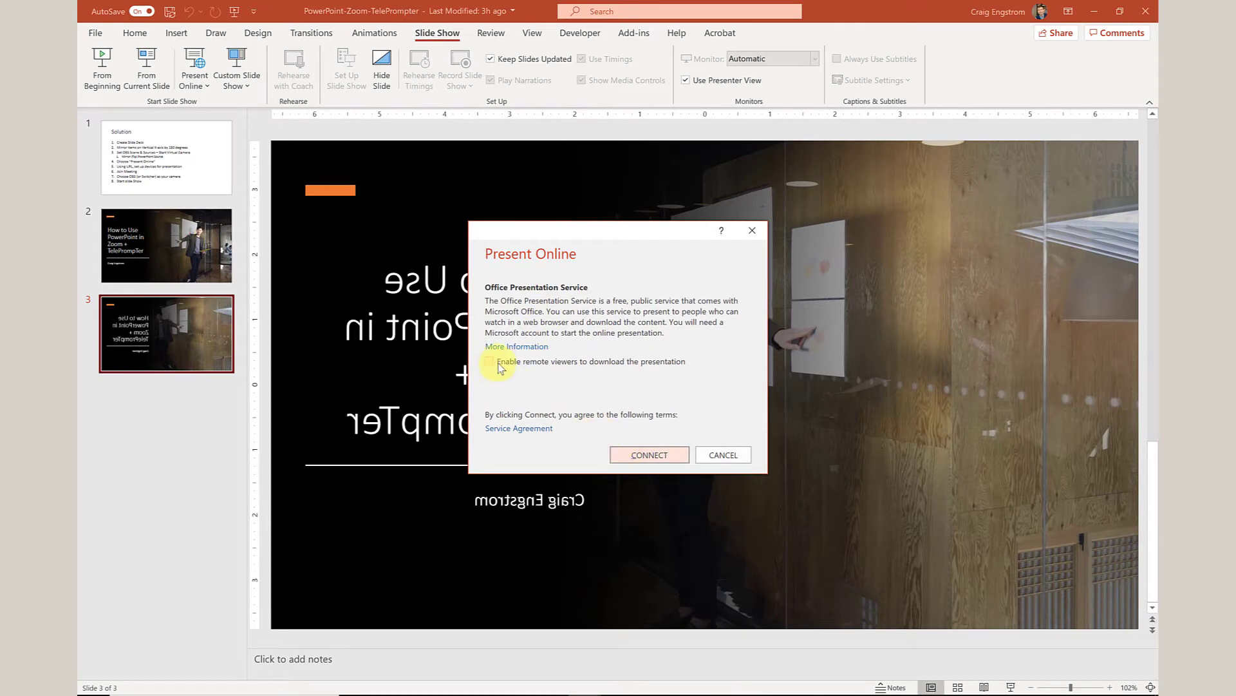
{"action": "left_click", "coordinate": [651, 447]}
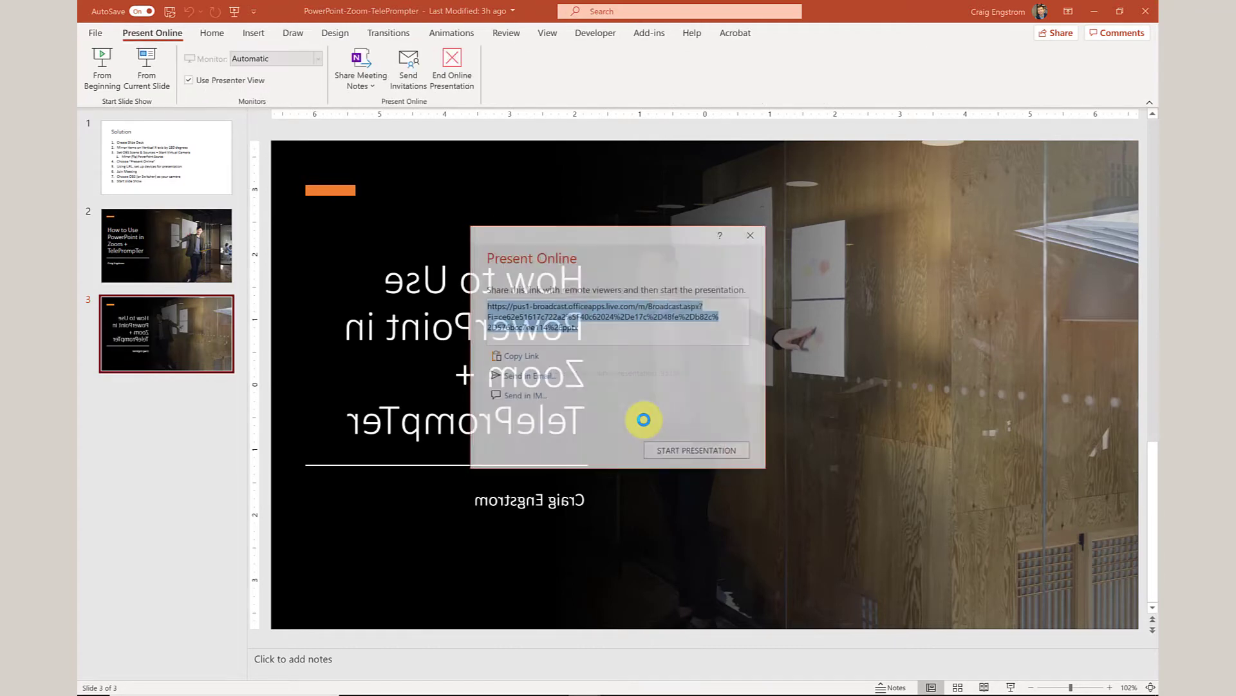
- Copy the broadcast viewer link and return to OBS
{"action": "right_click", "coordinate": [538, 316]}
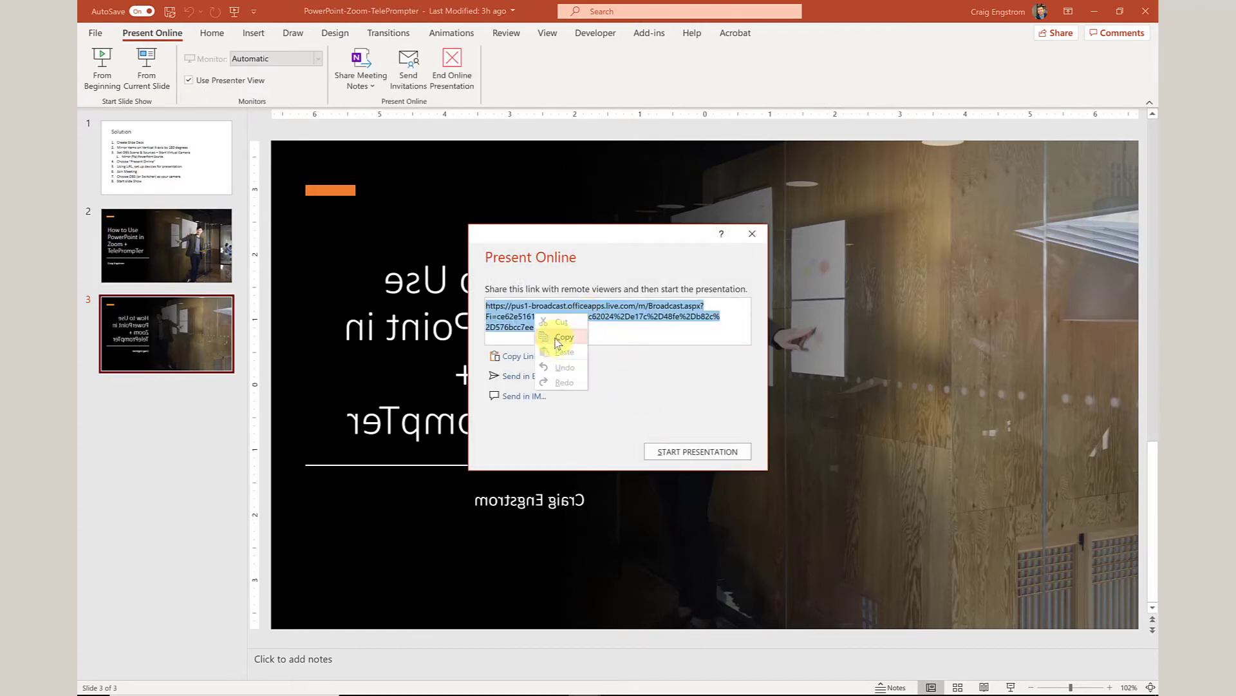
{"action": "left_click", "coordinate": [561, 337]}
{"action": "key", "text": "alt+Tab"}
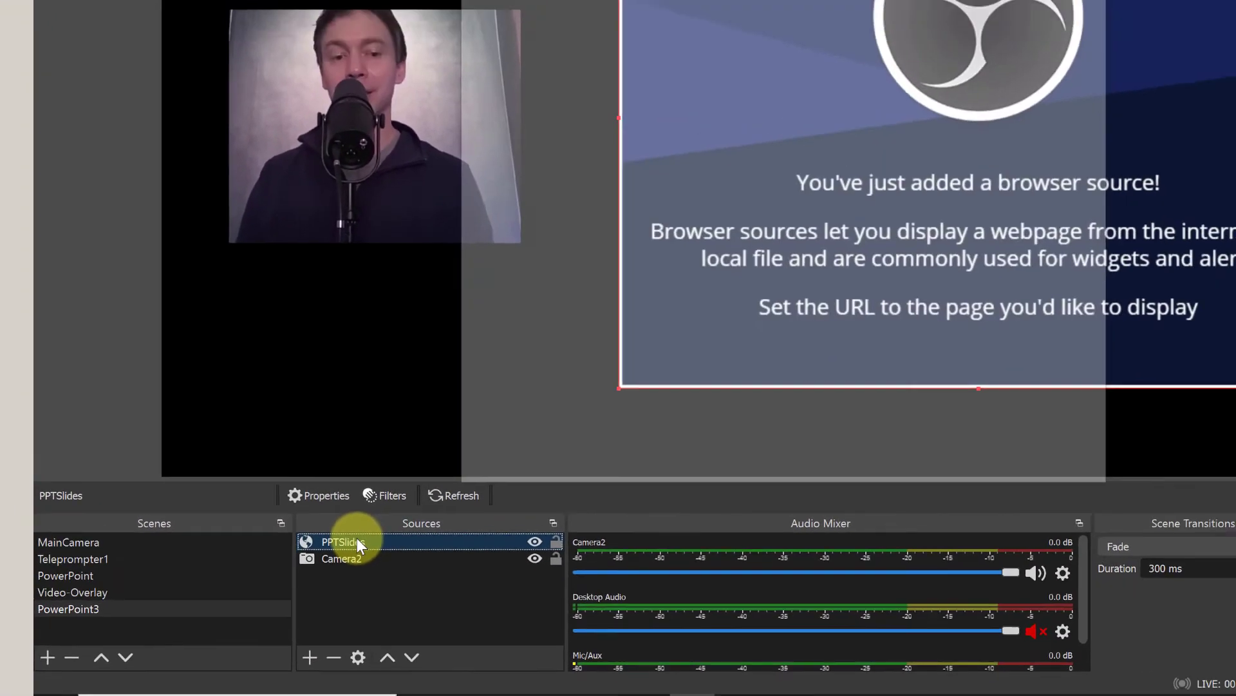
- Replace the PPTSlides URL with the pasted PowerPoint broadcast link and apply it
{"action": "double_click", "coordinate": [380, 510]}
{"action": "left_click_drag", "start_coordinate": [622, 410], "coordinate": [345, 395]}
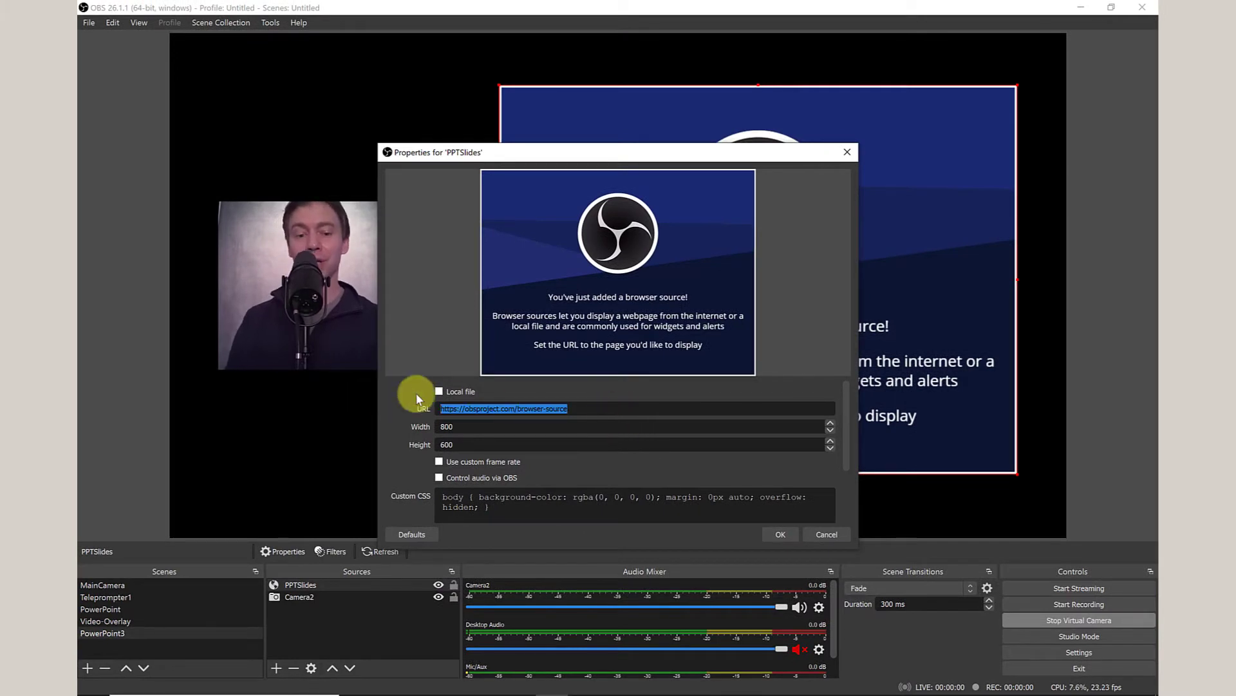
{"action": "key", "text": "ctrl+v"}
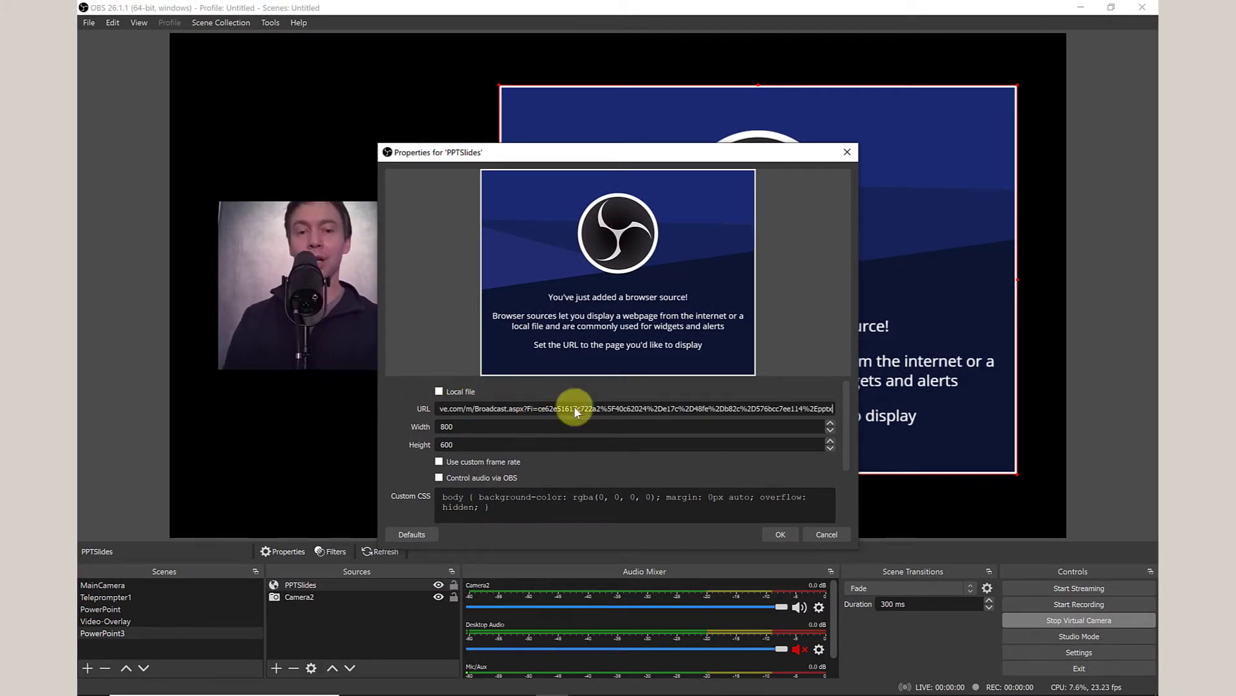
{"action": "left_click", "coordinate": [779, 534]}
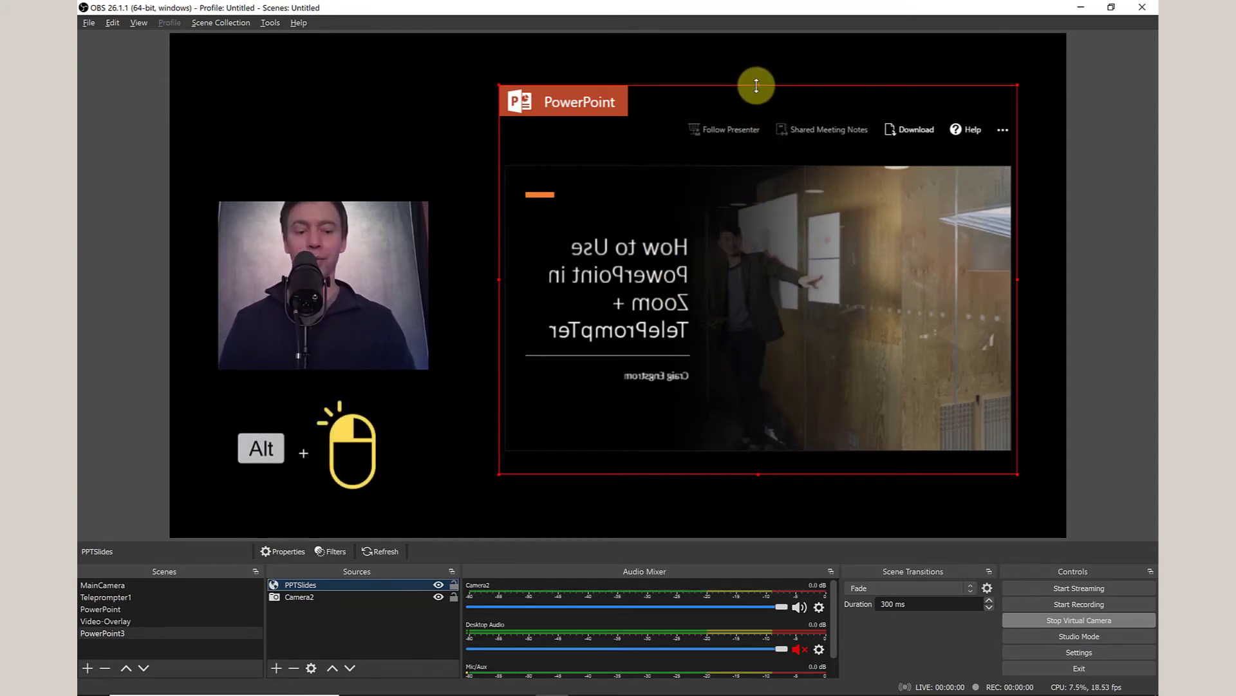
- Crop the PowerPoint header and a bottom sliver off PPTSlides, then flip it horizontally
{"action": "left_click_drag", "start_coordinate": [756, 85], "coordinate": [758, 159]}
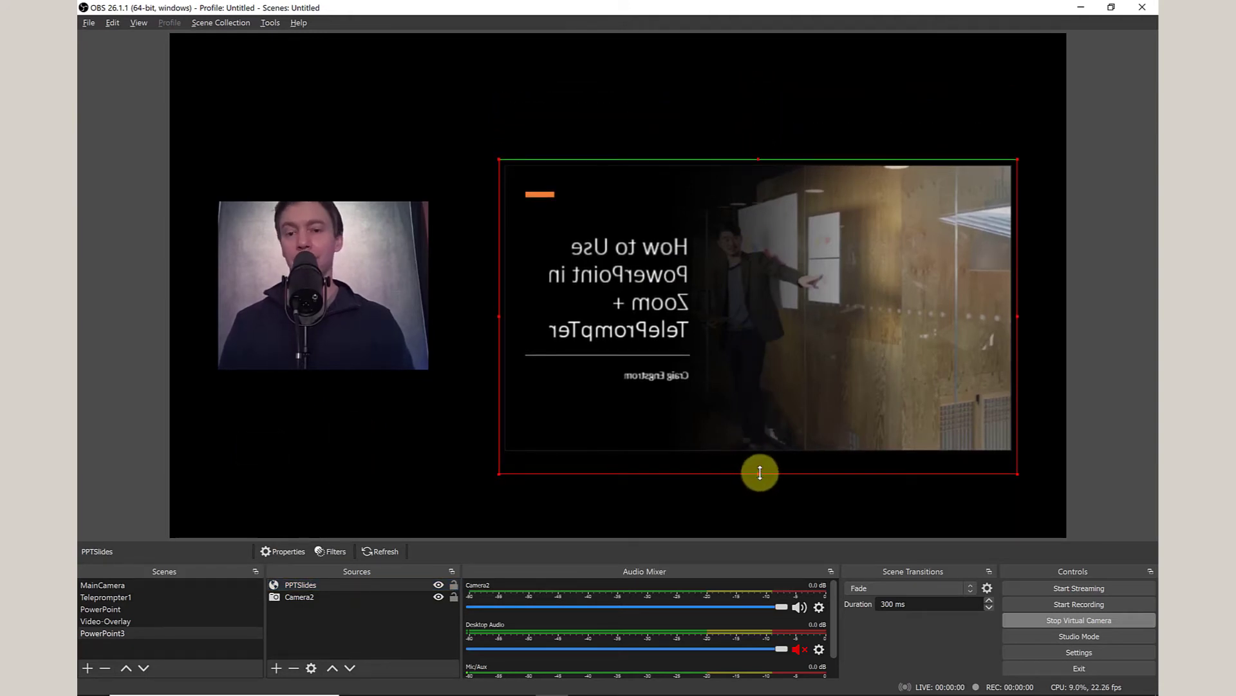
{"action": "left_click_drag", "start_coordinate": [760, 475], "coordinate": [757, 459]}
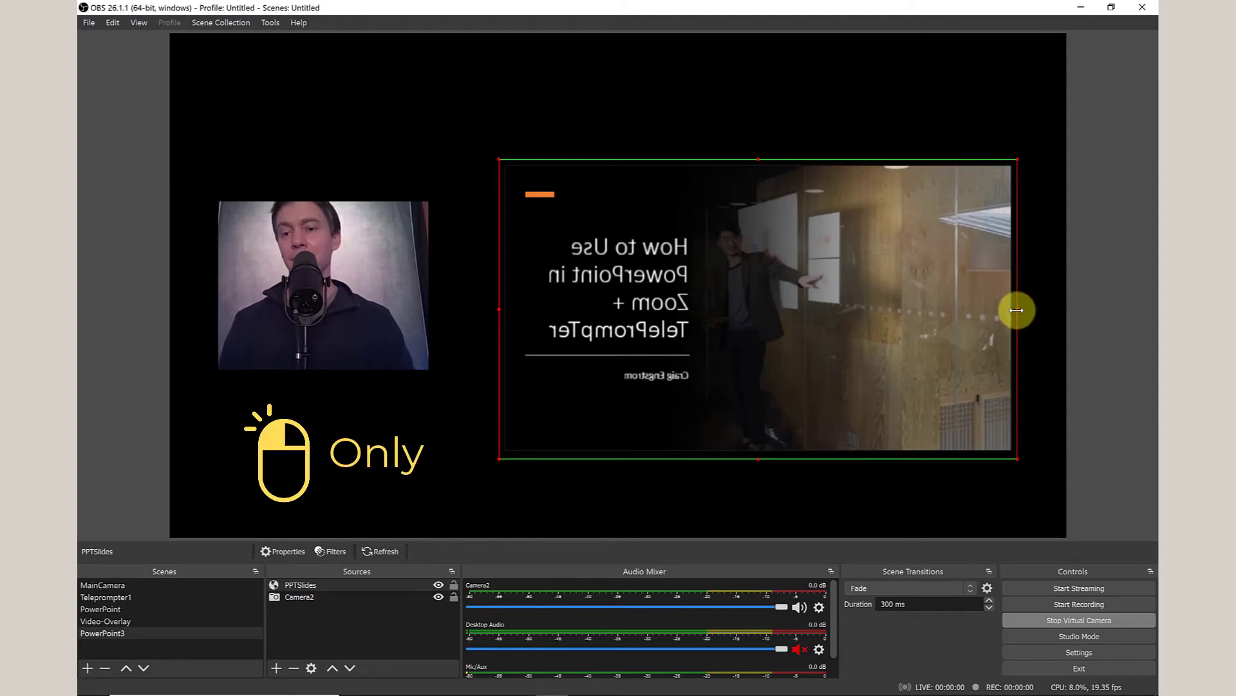
{"action": "left_click_drag", "start_coordinate": [1016, 310], "coordinate": [107, 245]}
- Move PPTSlides right of the webcam and enlarge it toward both corners
{"action": "left_click_drag", "start_coordinate": [404, 254], "coordinate": [833, 266]}
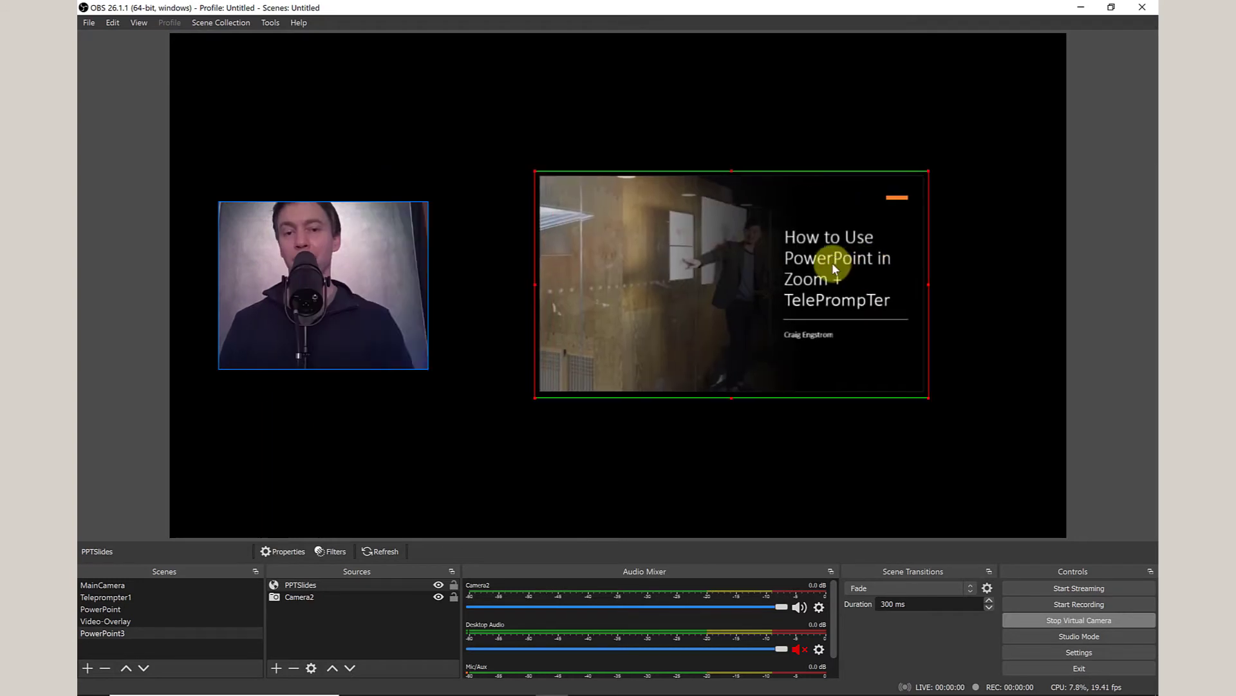
{"action": "left_click_drag", "start_coordinate": [929, 397], "coordinate": [1056, 471]}
{"action": "left_click_drag", "start_coordinate": [537, 171], "coordinate": [450, 118]}
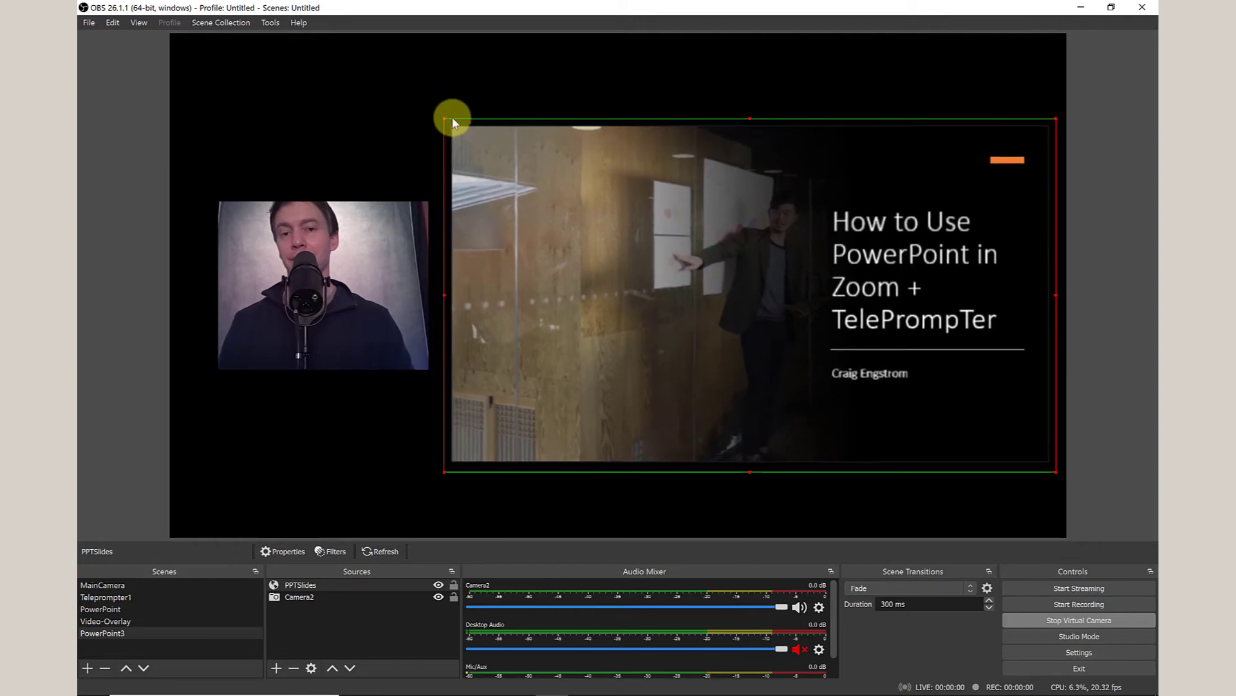
{"action": "left_click", "coordinate": [522, 89]}
- Mute Camera2's audio, restart the virtual camera, and bring the Zoom meeting forward
{"action": "left_click", "coordinate": [799, 607]}
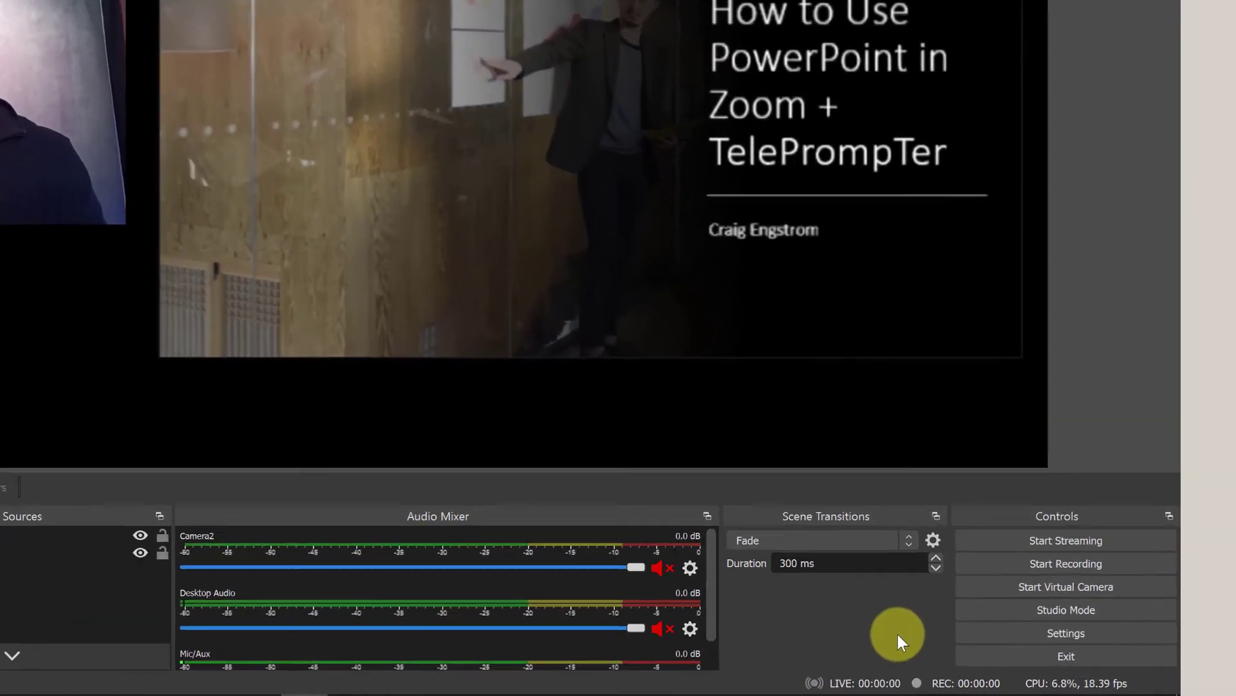
{"action": "left_click", "coordinate": [1095, 618]}
{"action": "left_click", "coordinate": [1075, 535]}
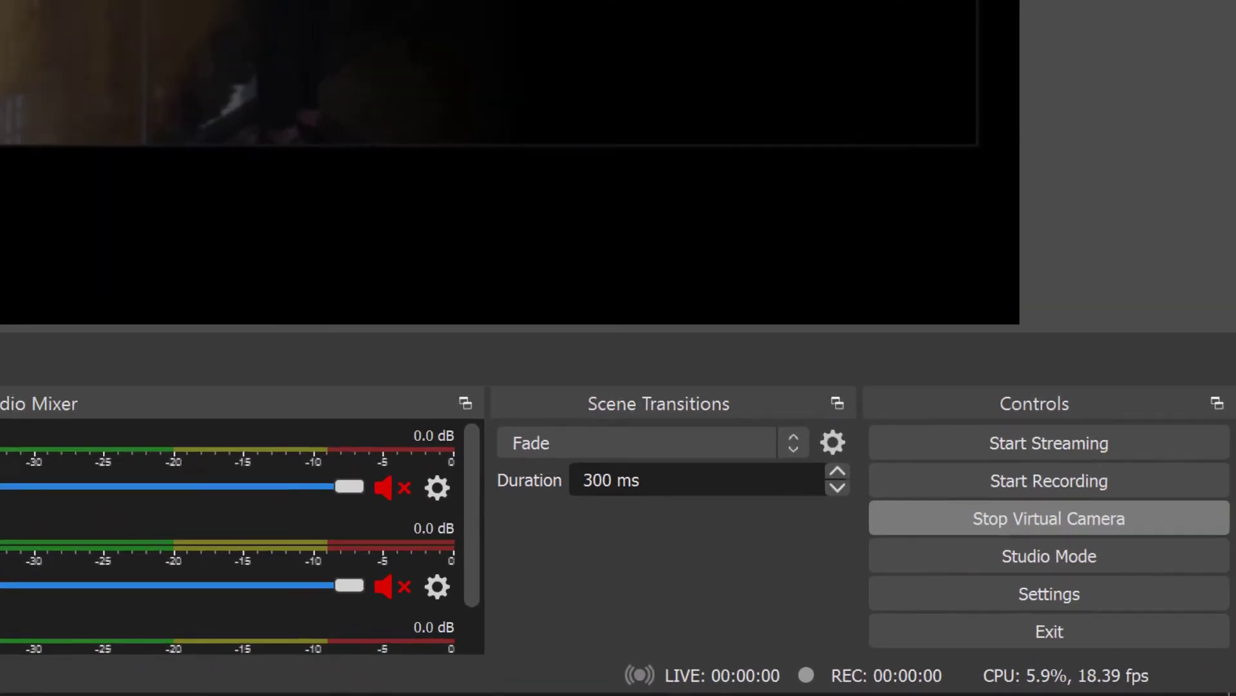
{"action": "mouse_move", "coordinate": [554, 693]}
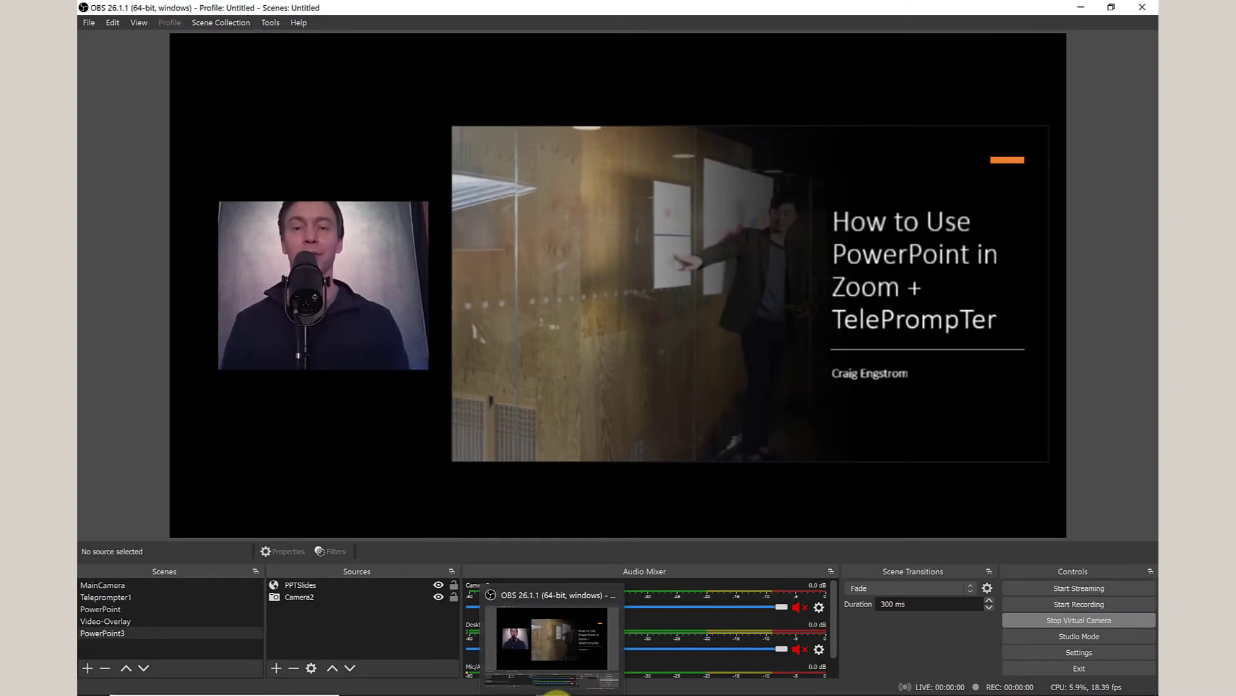
{"action": "left_click", "coordinate": [528, 693]}
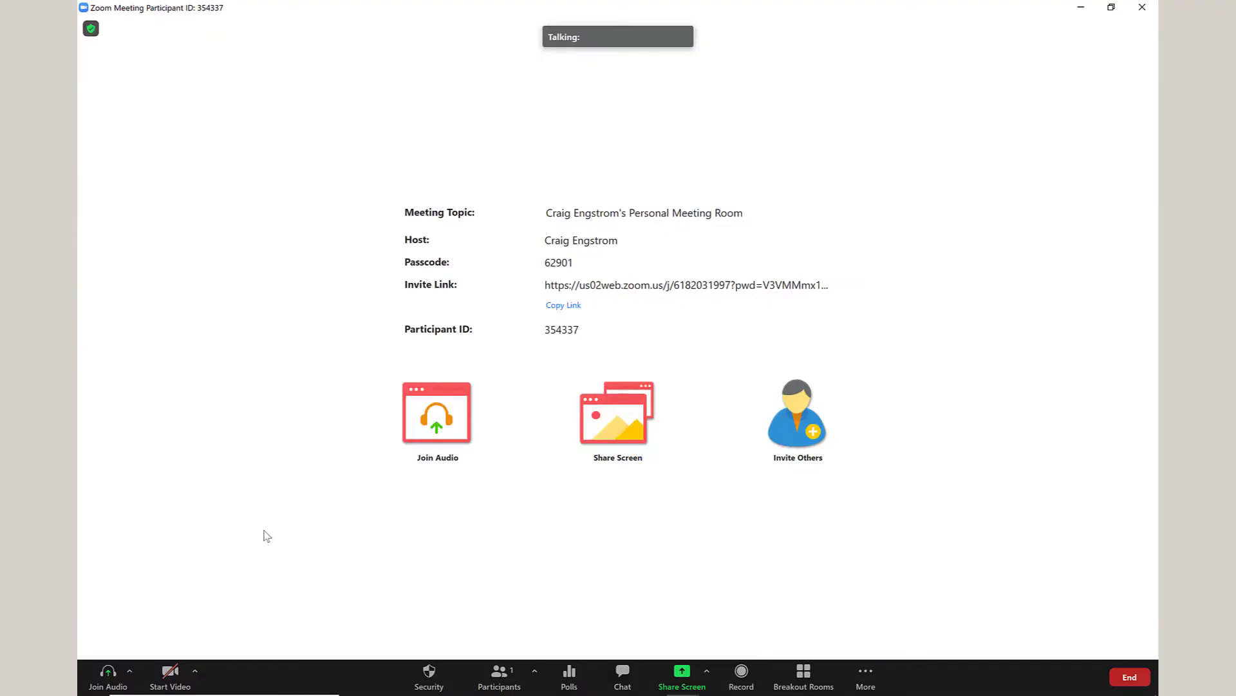
- Start Zoom video with OBS Virtual Camera as the camera, then return to OBS
{"action": "left_click", "coordinate": [195, 671]}
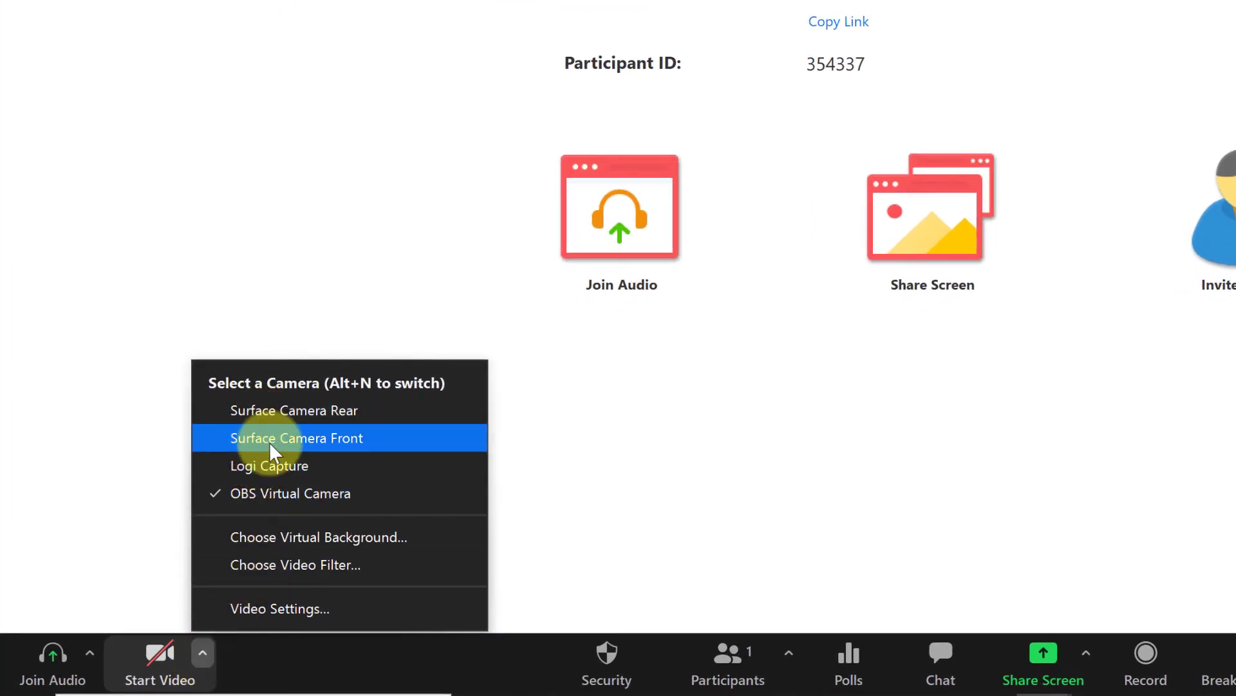
{"action": "left_click", "coordinate": [291, 494]}
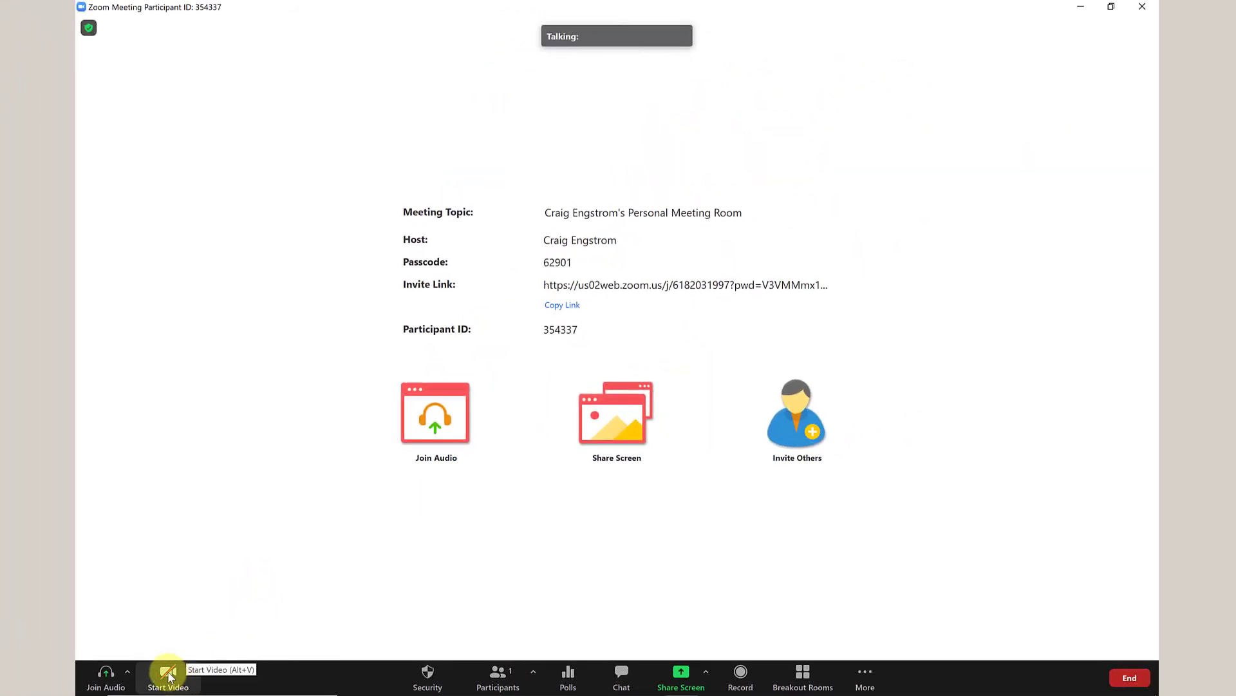
{"action": "left_click", "coordinate": [166, 674]}
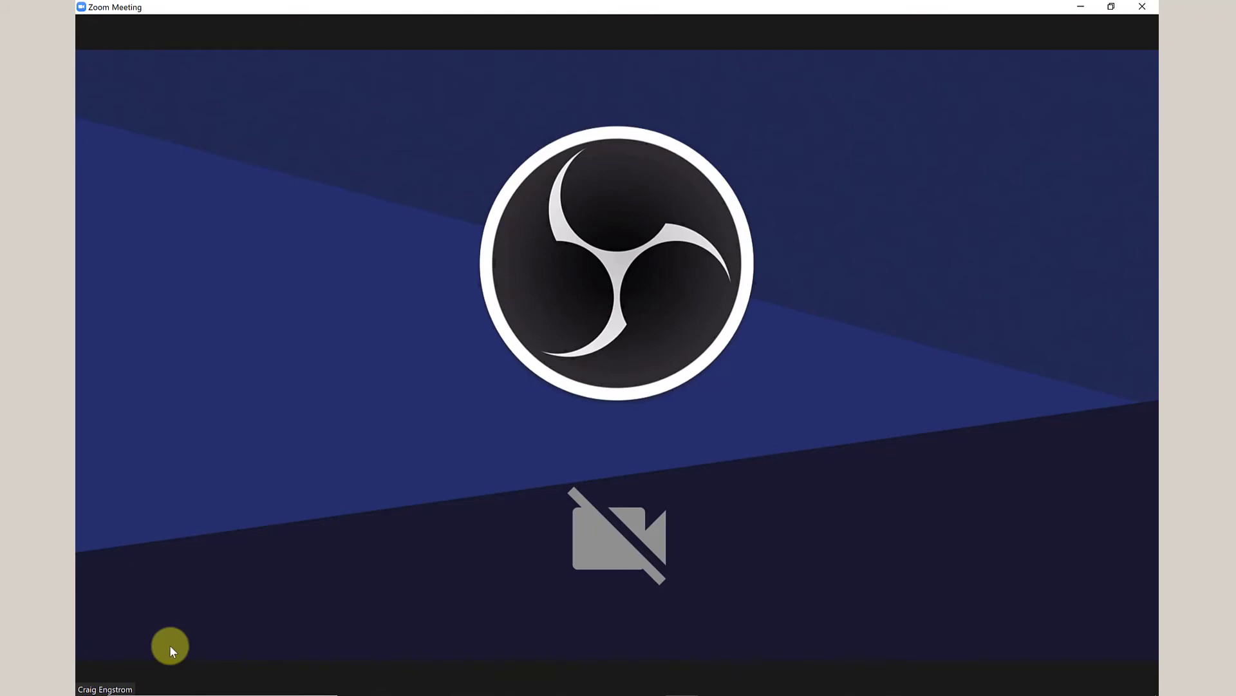
{"action": "key", "text": "alt+Tab"}
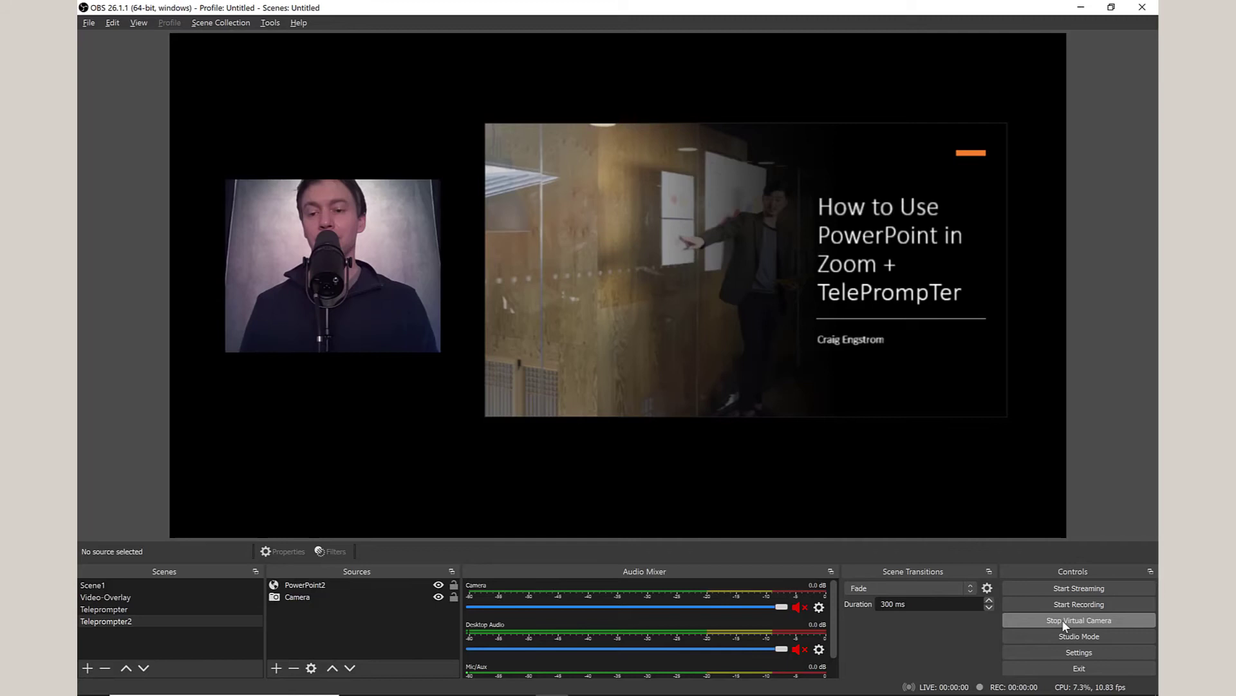
{"action": "key", "text": "alt+Tab"}
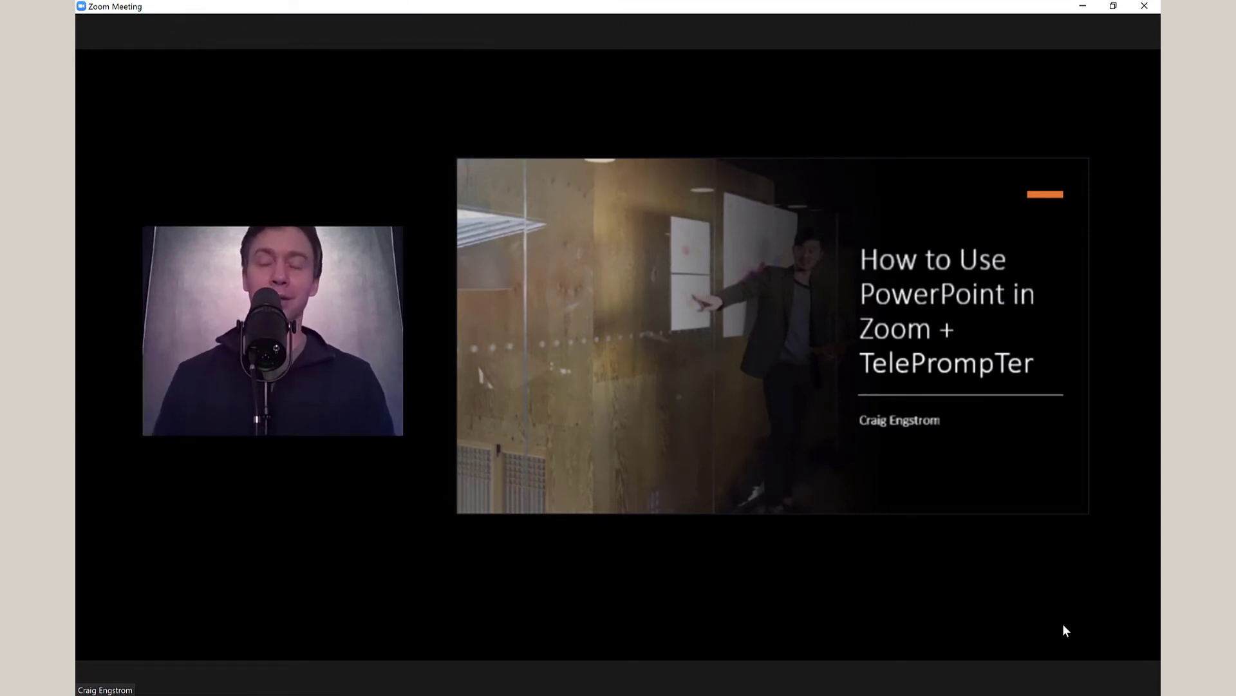
{"action": "mouse_move", "coordinate": [1061, 621]}
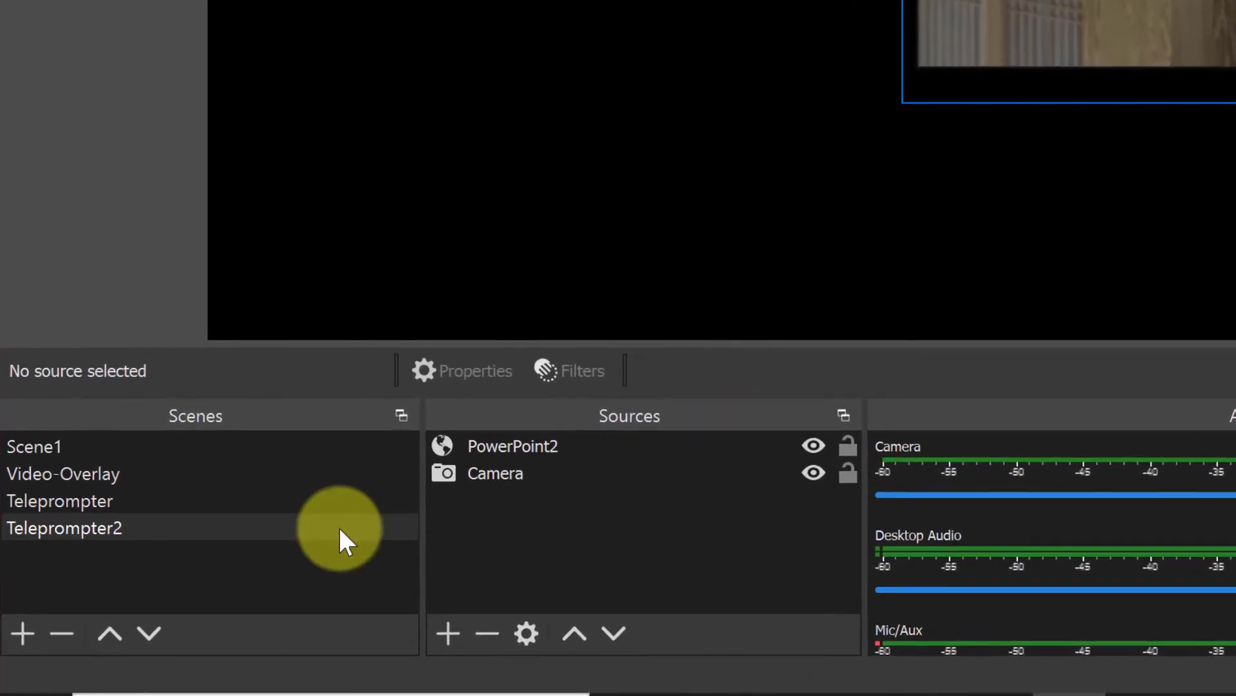
- Create a new scene named MainCamera
{"action": "left_click", "coordinate": [59, 652]}
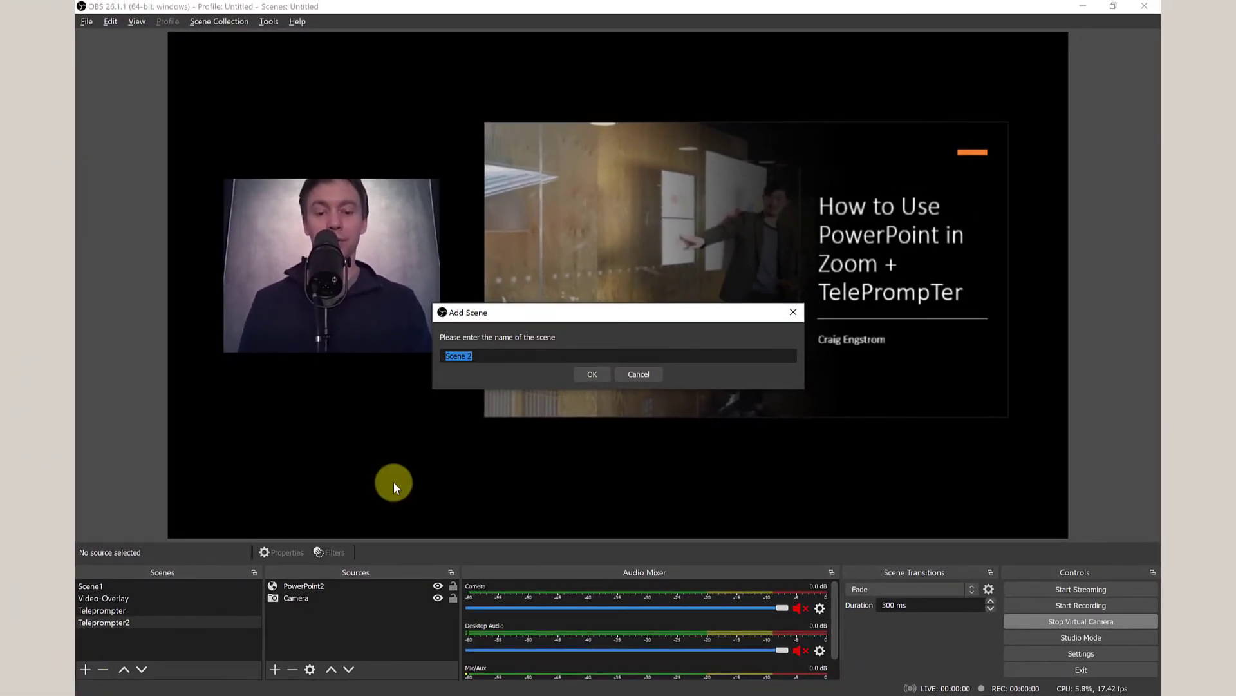
{"action": "type", "text": "MainCamera"}
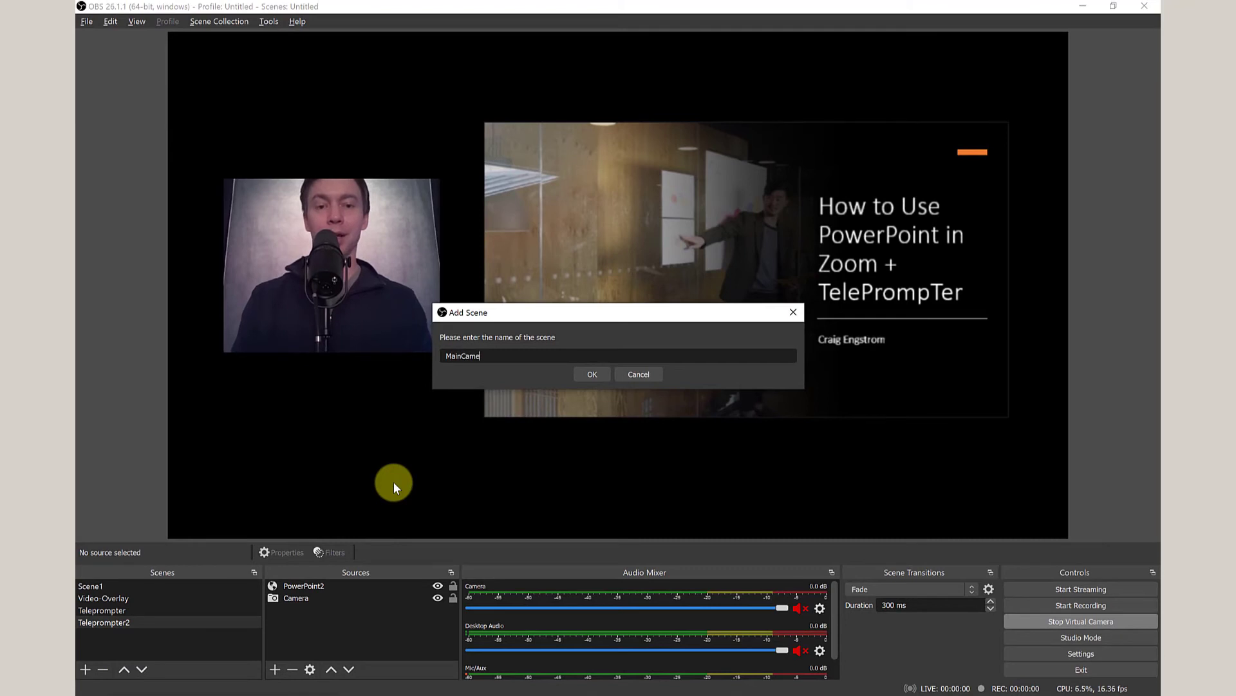
{"action": "left_click", "coordinate": [596, 377]}
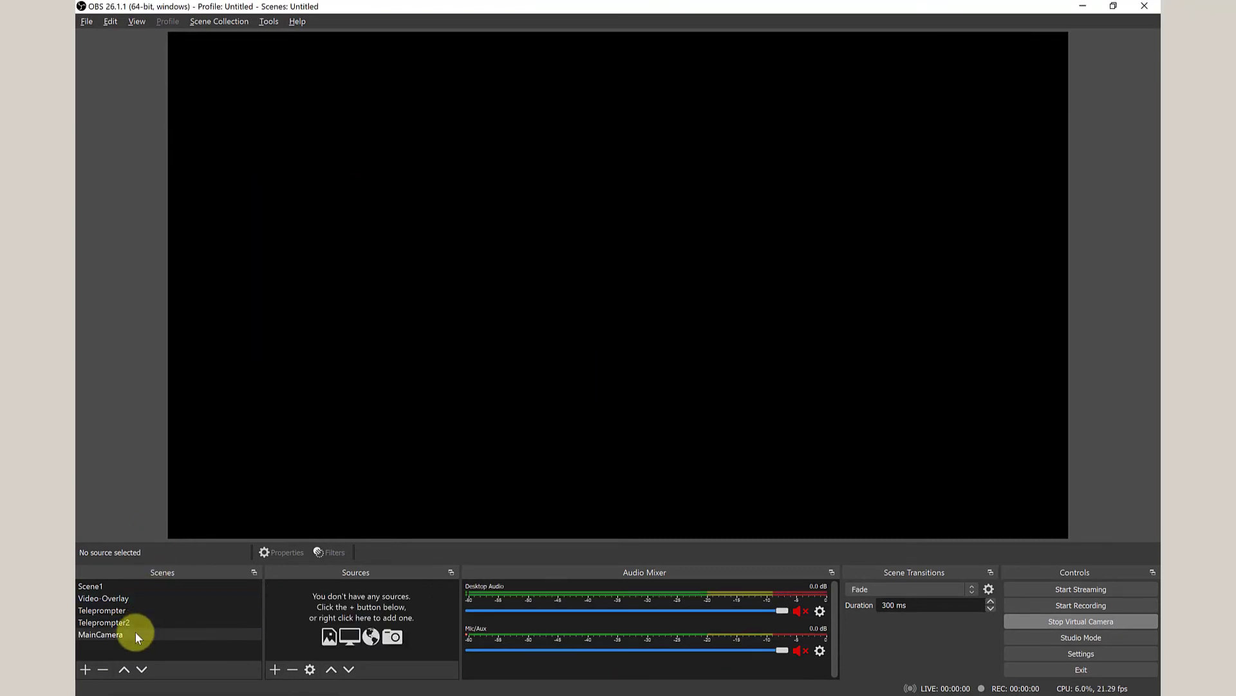
- Add the existing Camera1 video capture device to the MainCamera scene
{"action": "left_click", "coordinate": [273, 669]}
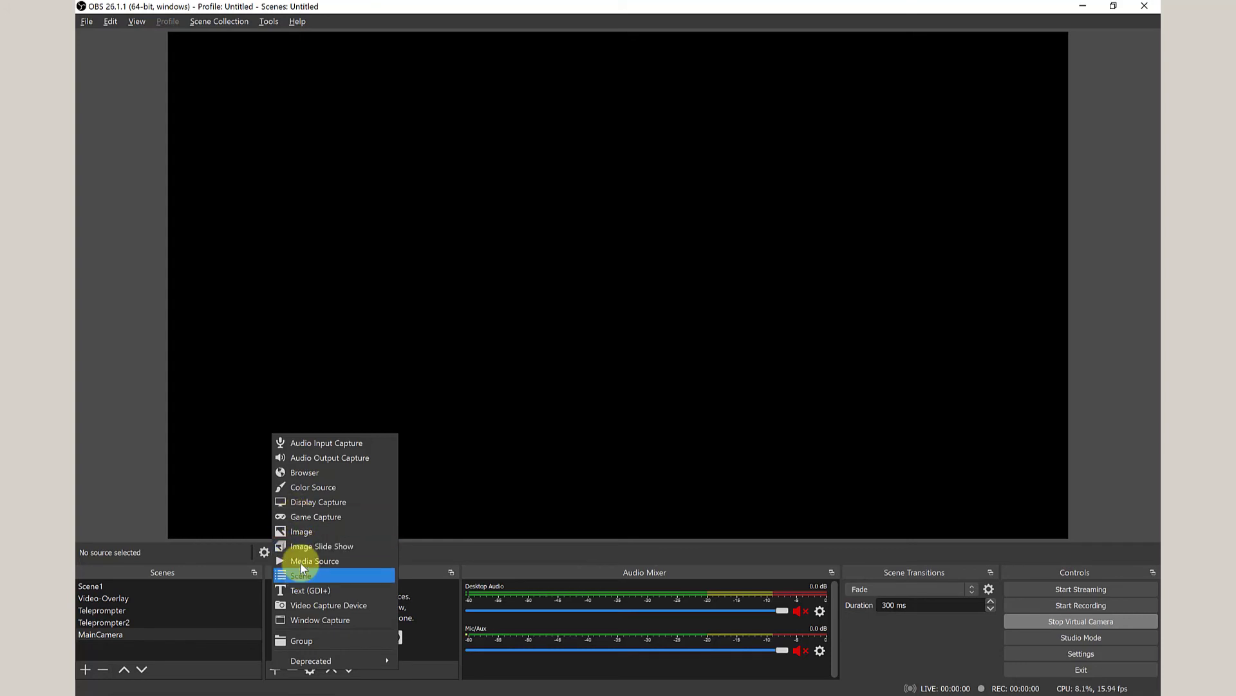
{"action": "left_click", "coordinate": [310, 605]}
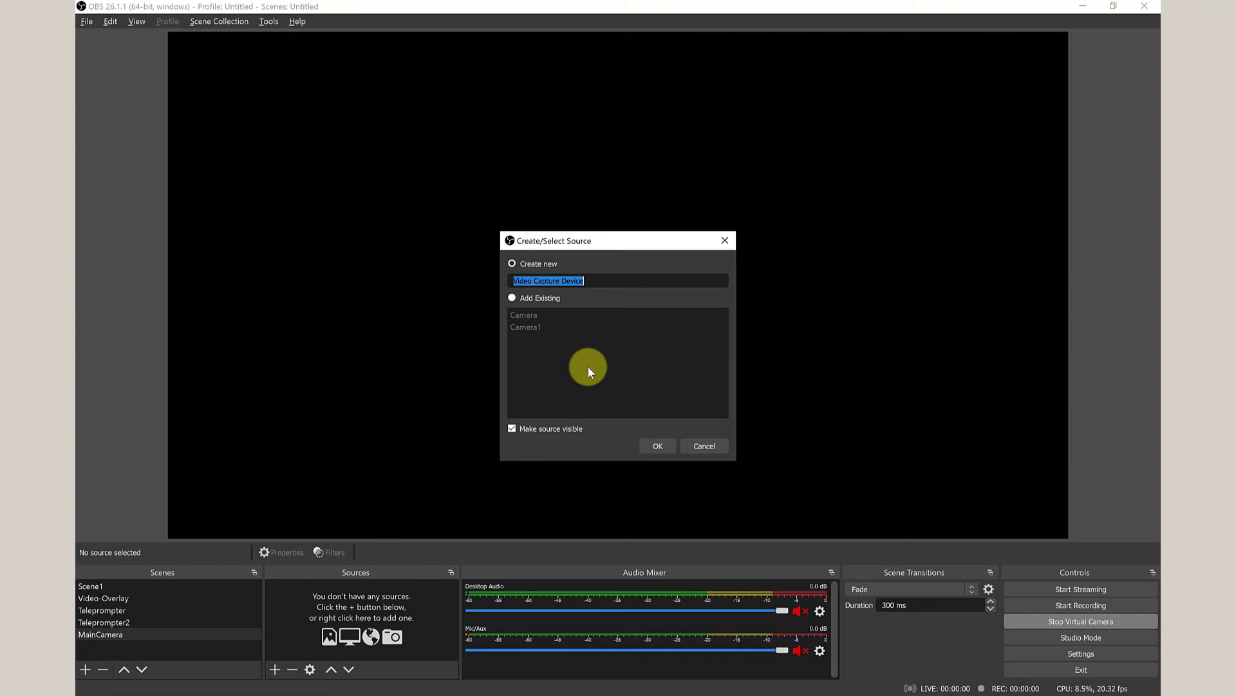
{"action": "left_click", "coordinate": [513, 299]}
{"action": "left_click", "coordinate": [516, 315]}
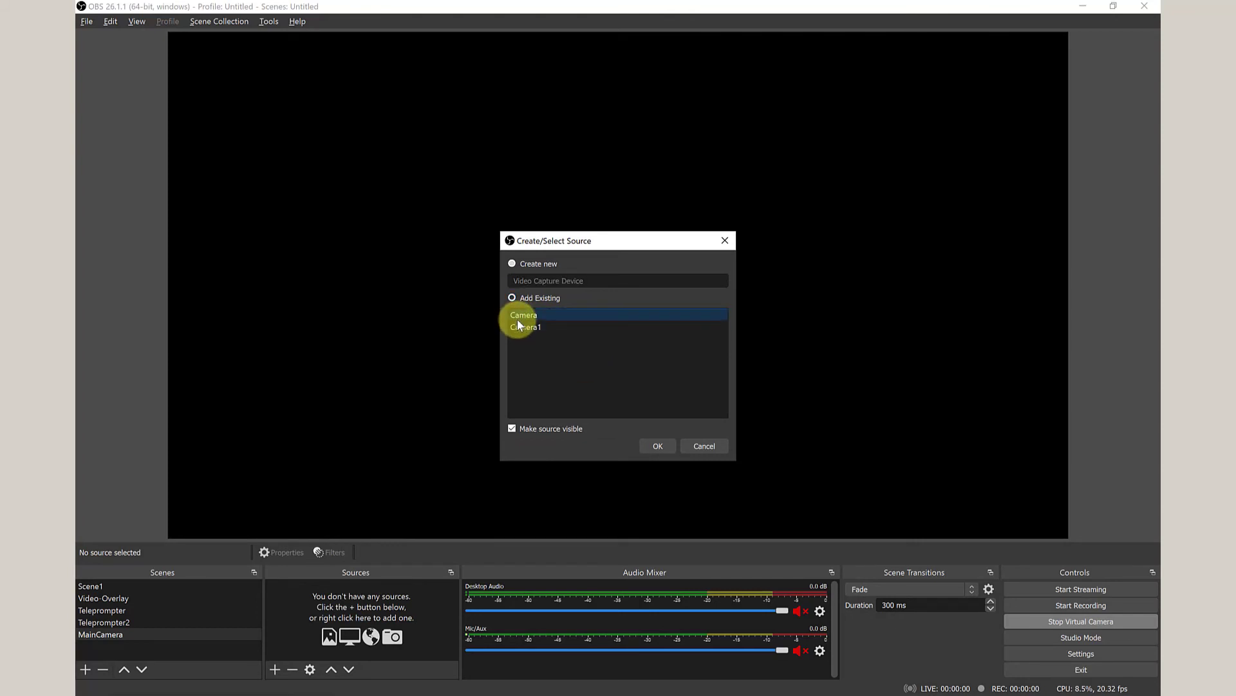
{"action": "left_click", "coordinate": [534, 327]}
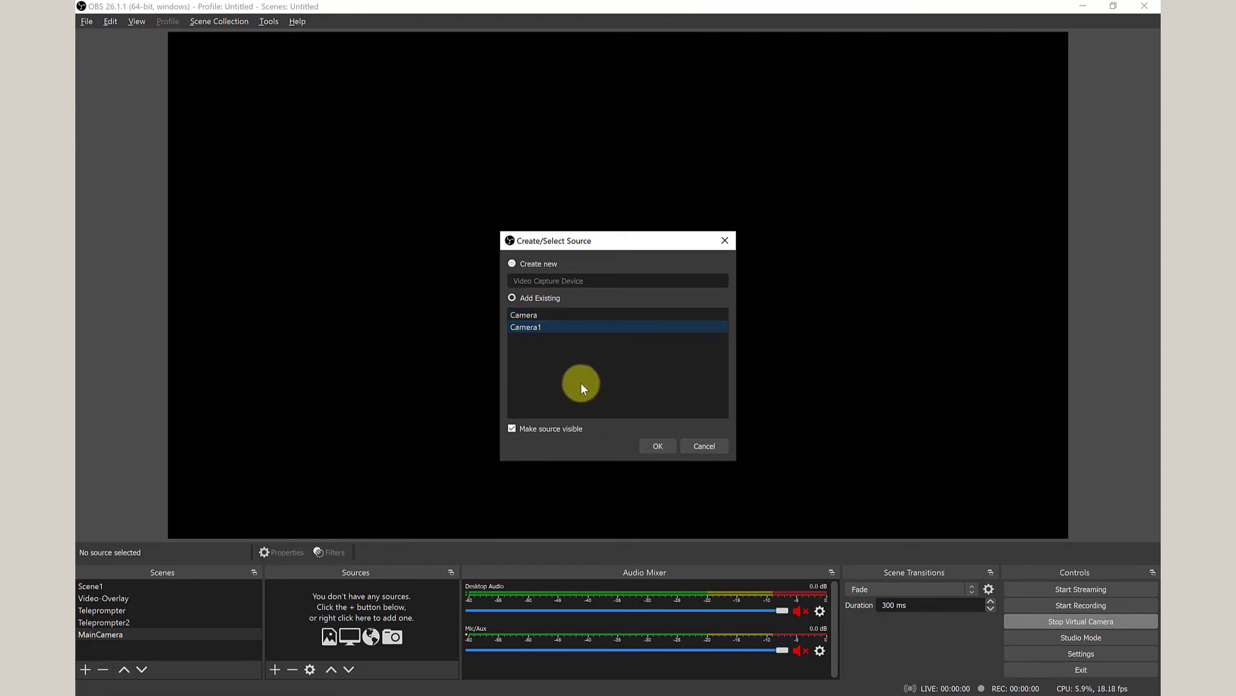
{"action": "left_click", "coordinate": [658, 443]}
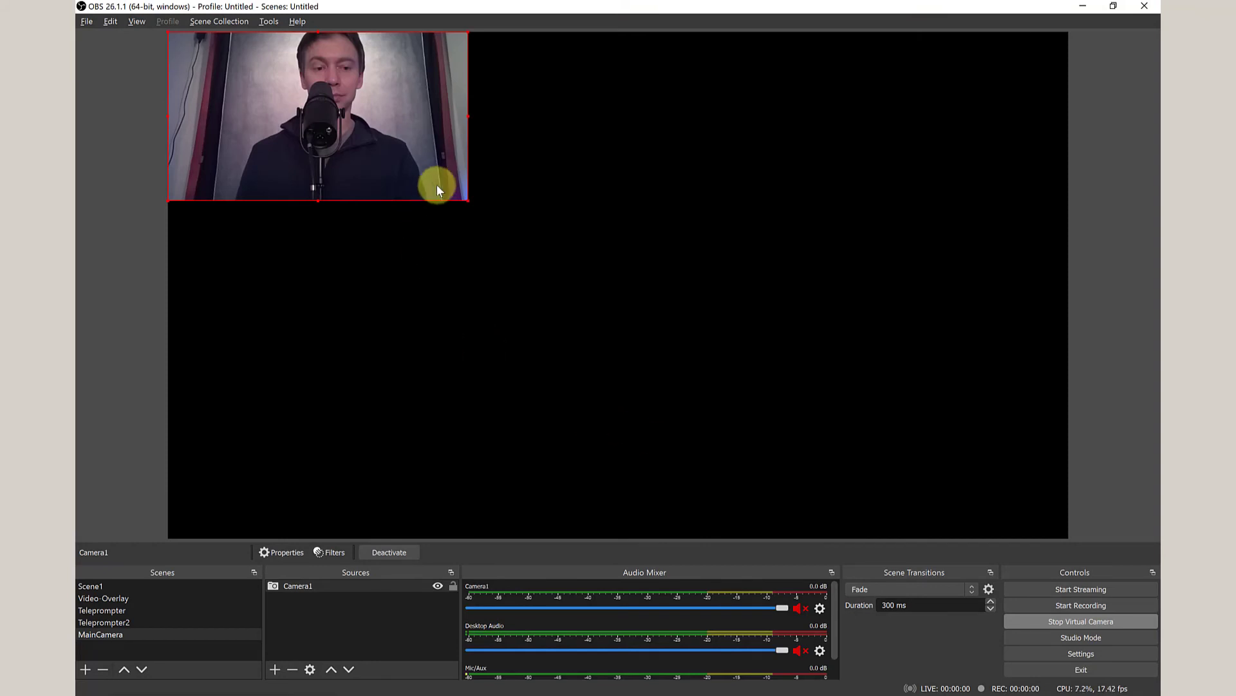
- Drag Camera1's corner handle so the webcam feed fills the full MainCamera canvas
{"action": "left_click_drag", "start_coordinate": [469, 202], "coordinate": [1067, 508]}
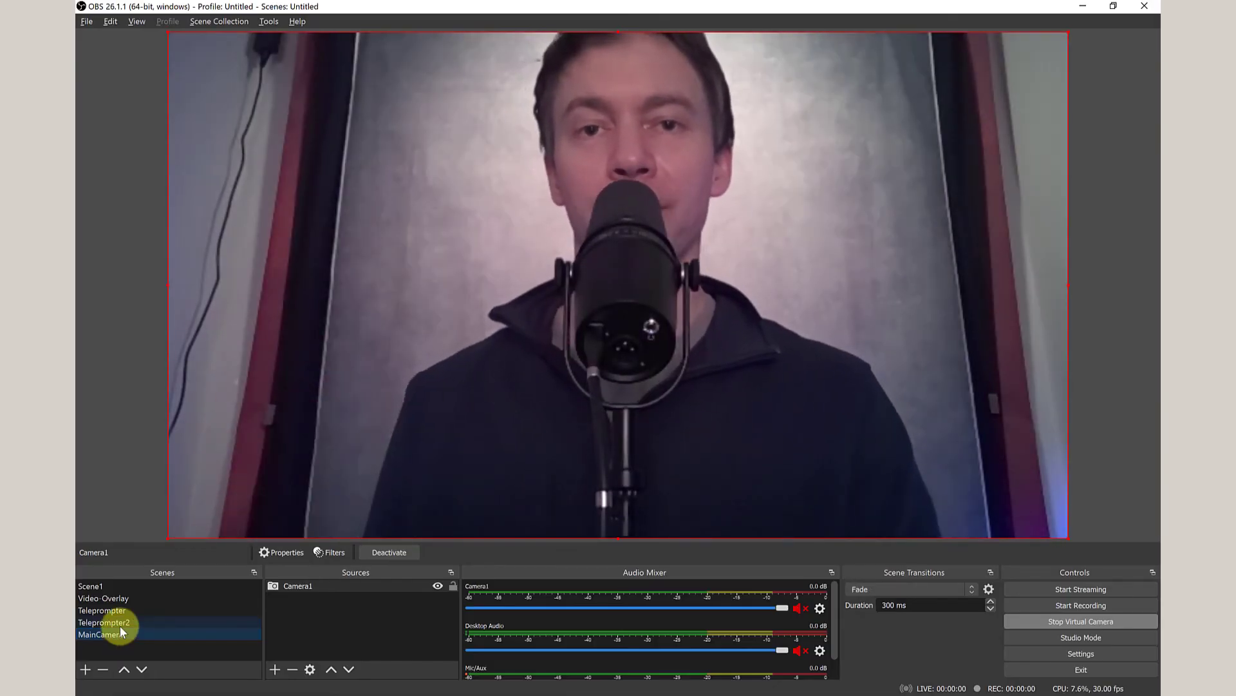
- In the Teleprompter2 scene, make the PowerPoint2 and Camera sources visible again
{"action": "left_click", "coordinate": [121, 624]}
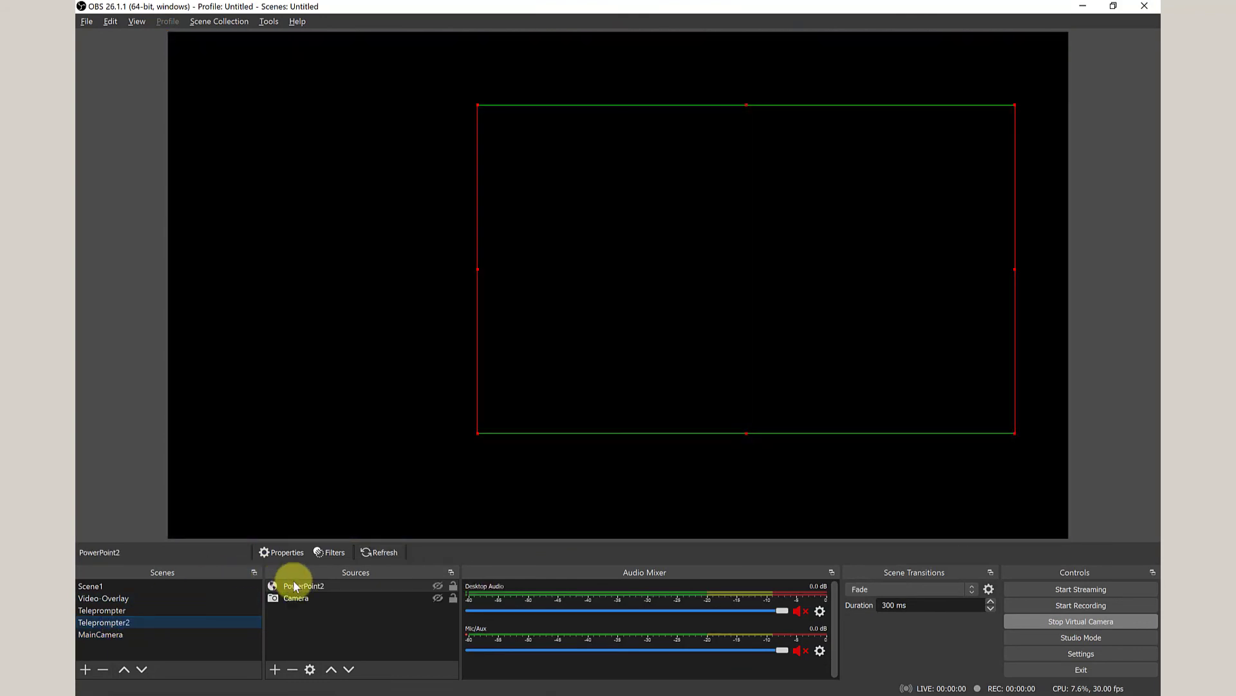
{"action": "left_click", "coordinate": [438, 585]}
{"action": "left_click", "coordinate": [437, 598]}
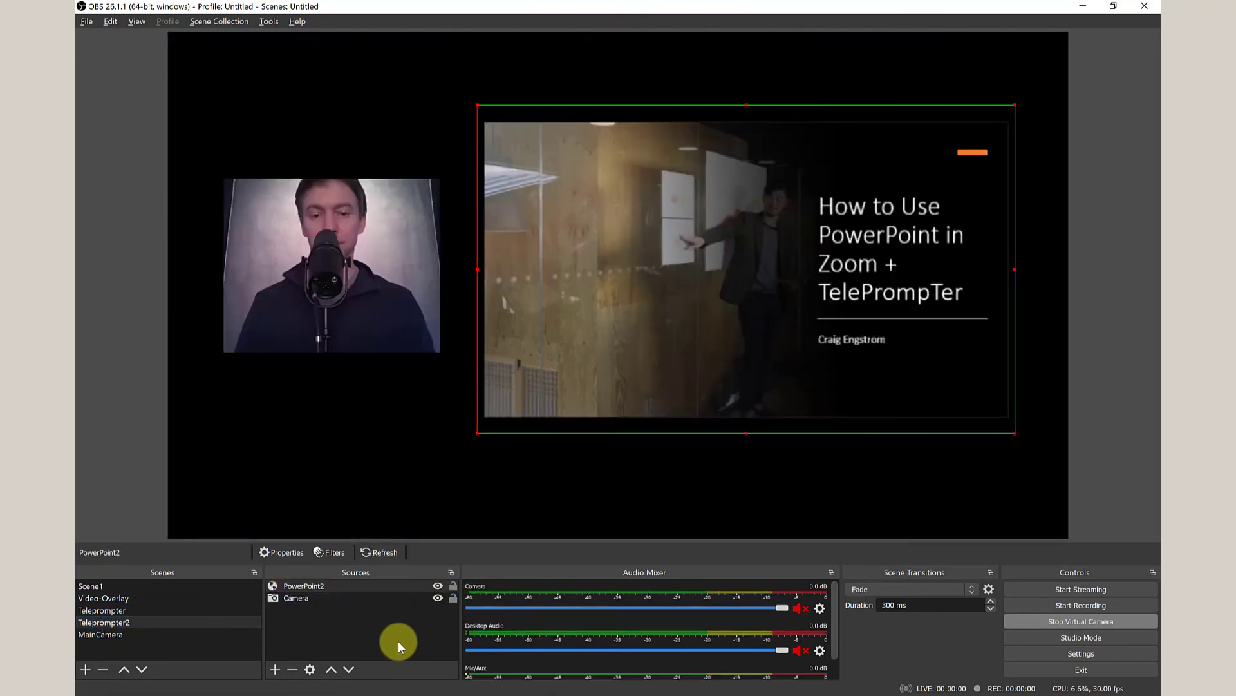
- Test switching between MainCamera and Teleprompter2, ending on Teleprompter2
{"action": "left_click", "coordinate": [151, 635]}
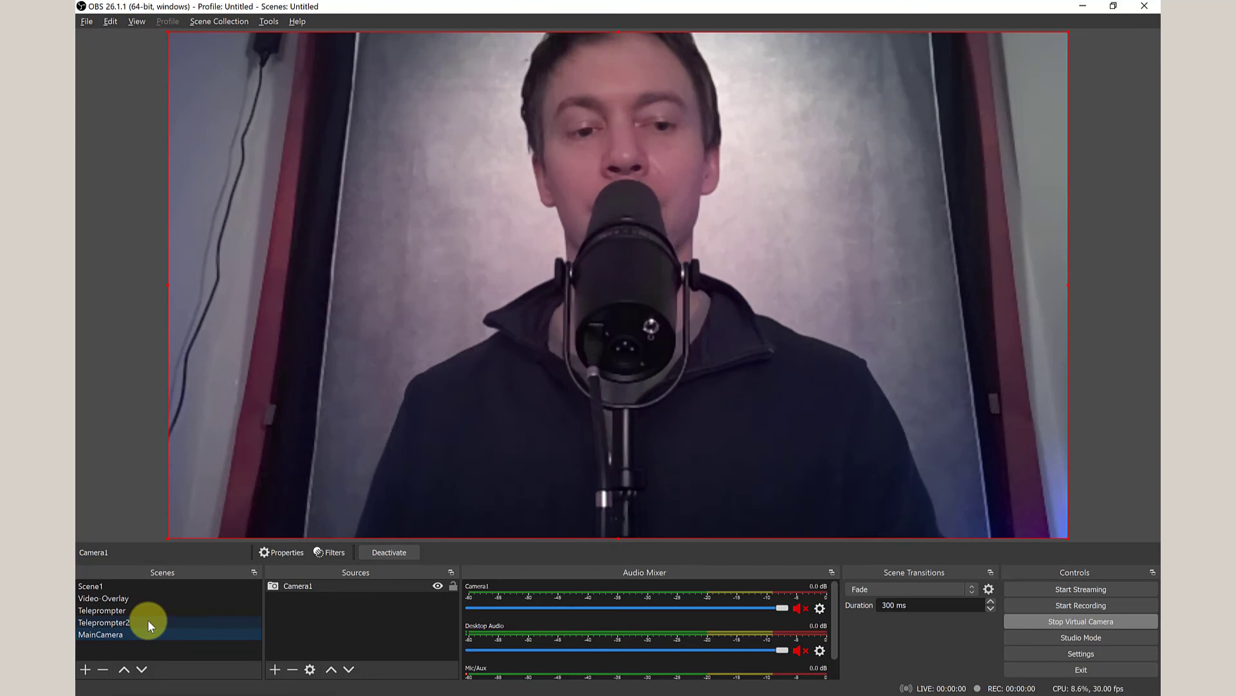
{"action": "left_click", "coordinate": [148, 622]}
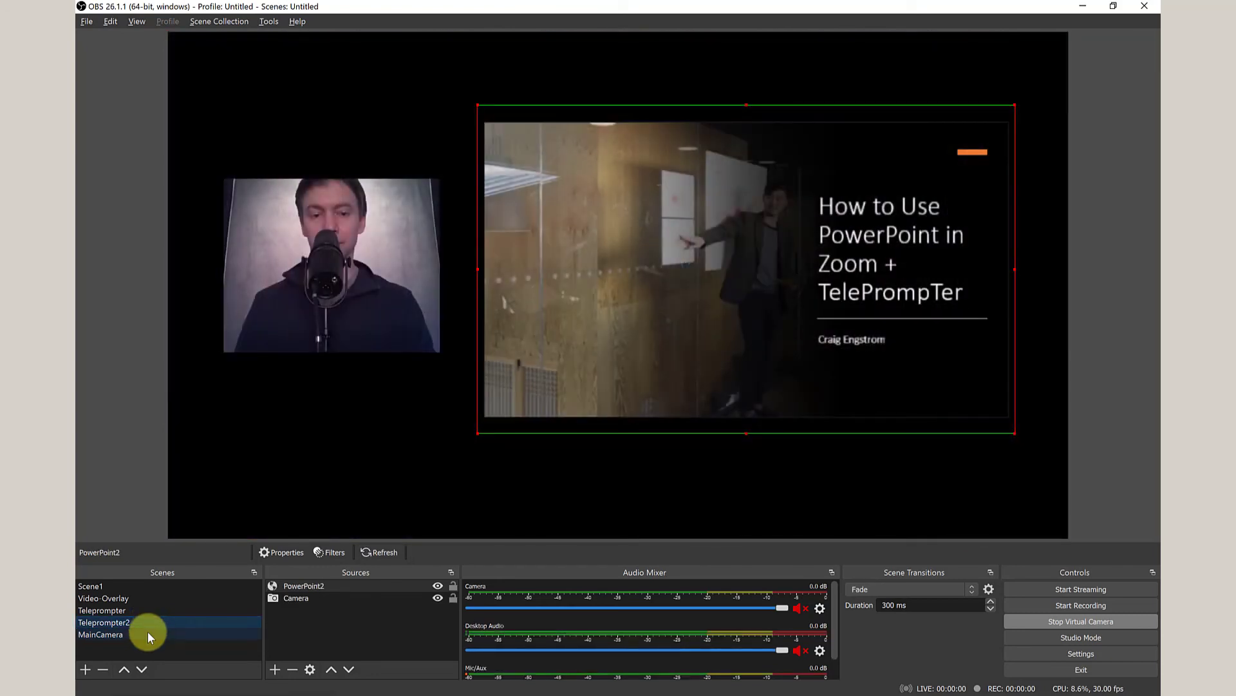
{"action": "left_click", "coordinate": [148, 632]}
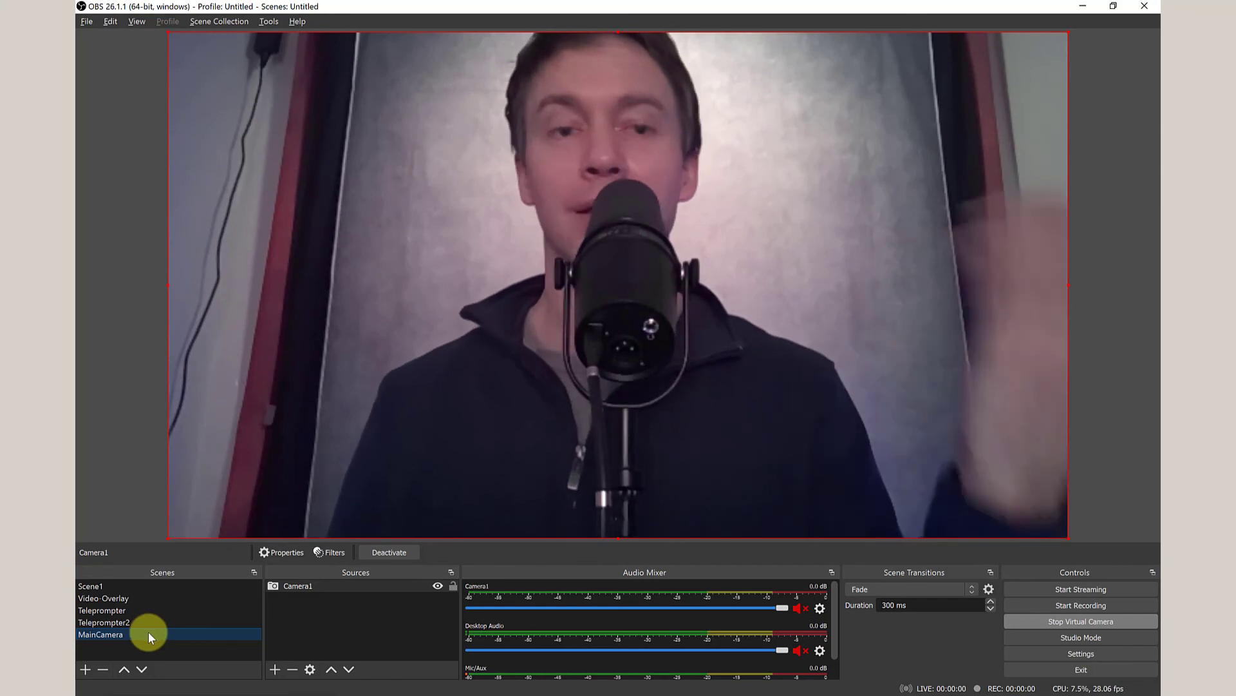
{"action": "left_click", "coordinate": [144, 626]}
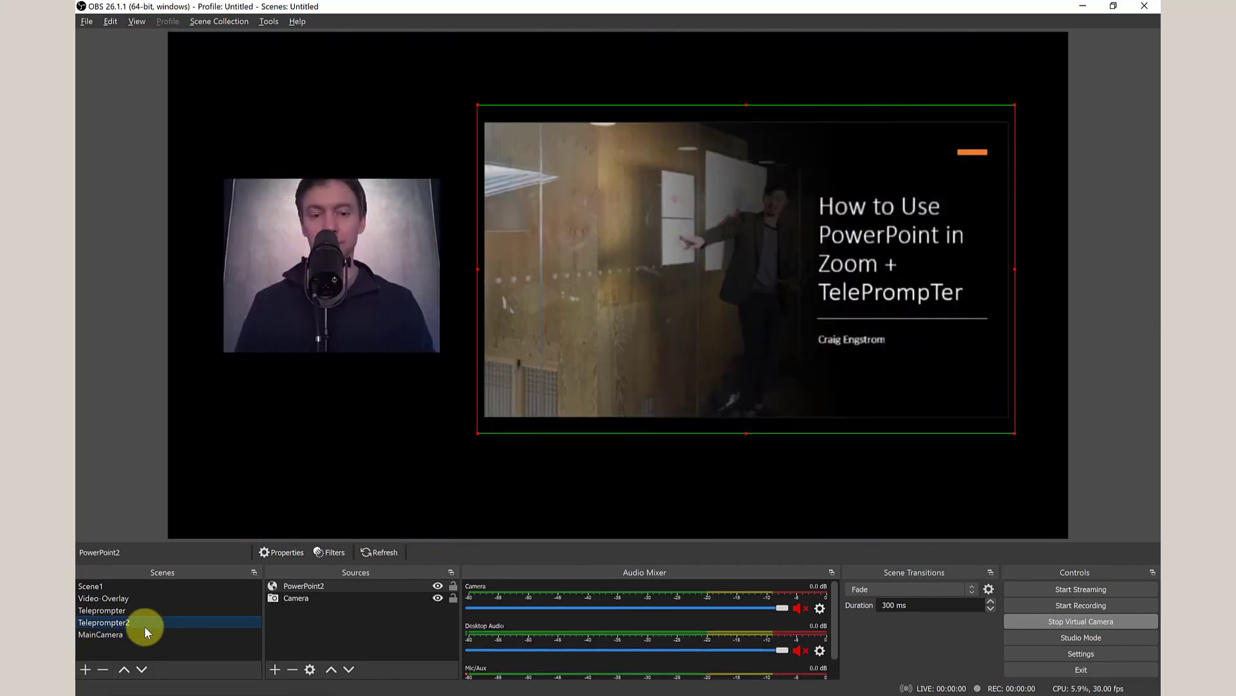
- Move the camera to the lower right and enlarge PowerPoint2 to nearly fill the Teleprompter2 canvas
{"action": "left_click_drag", "start_coordinate": [331, 284], "coordinate": [948, 423]}
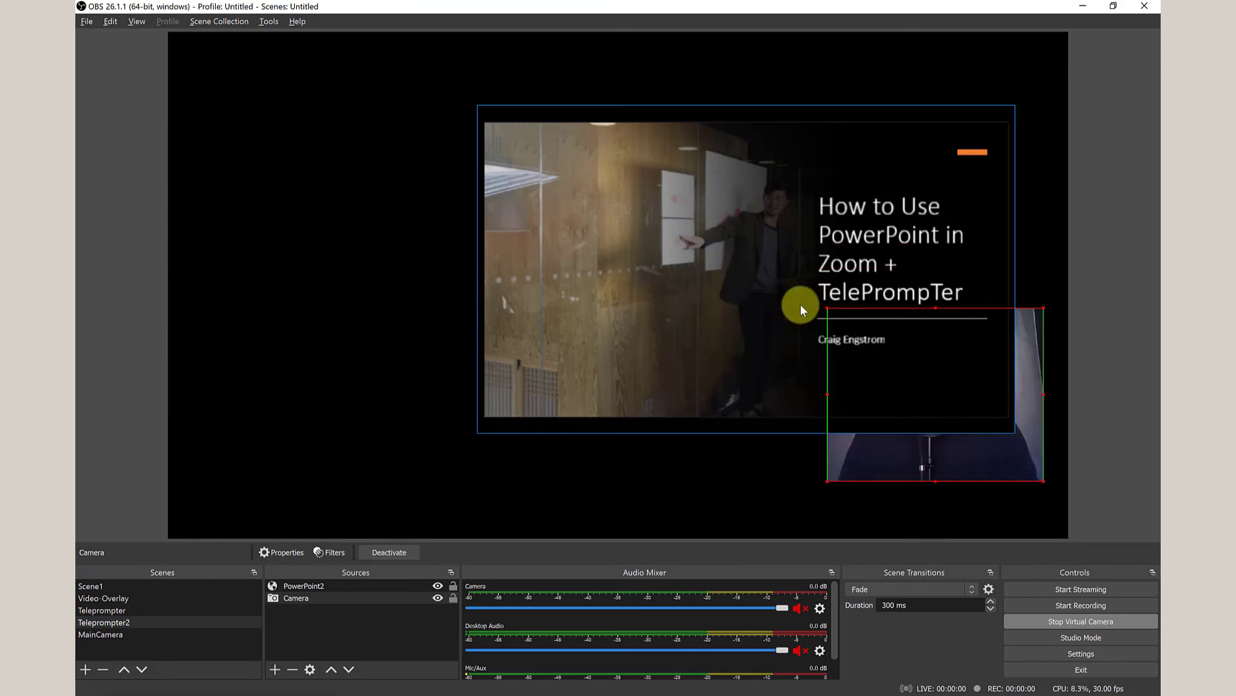
{"action": "left_click_drag", "start_coordinate": [800, 303], "coordinate": [856, 413]}
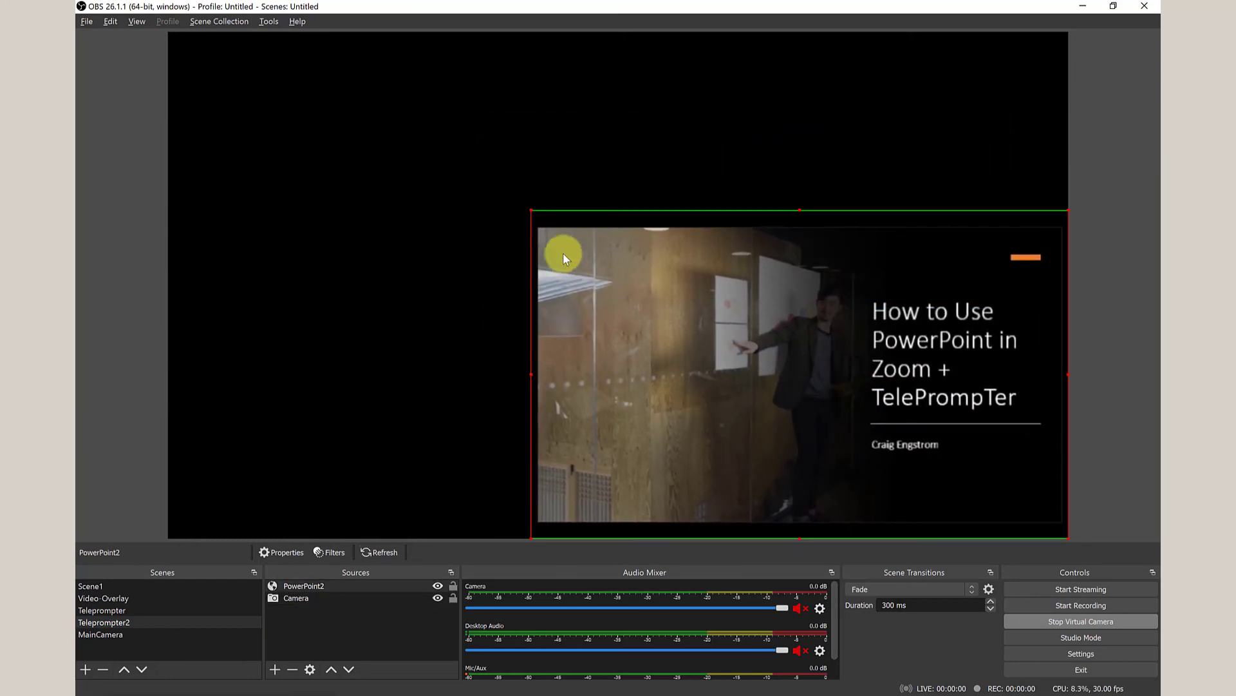
{"action": "left_click_drag", "start_coordinate": [538, 216], "coordinate": [69, 2]}
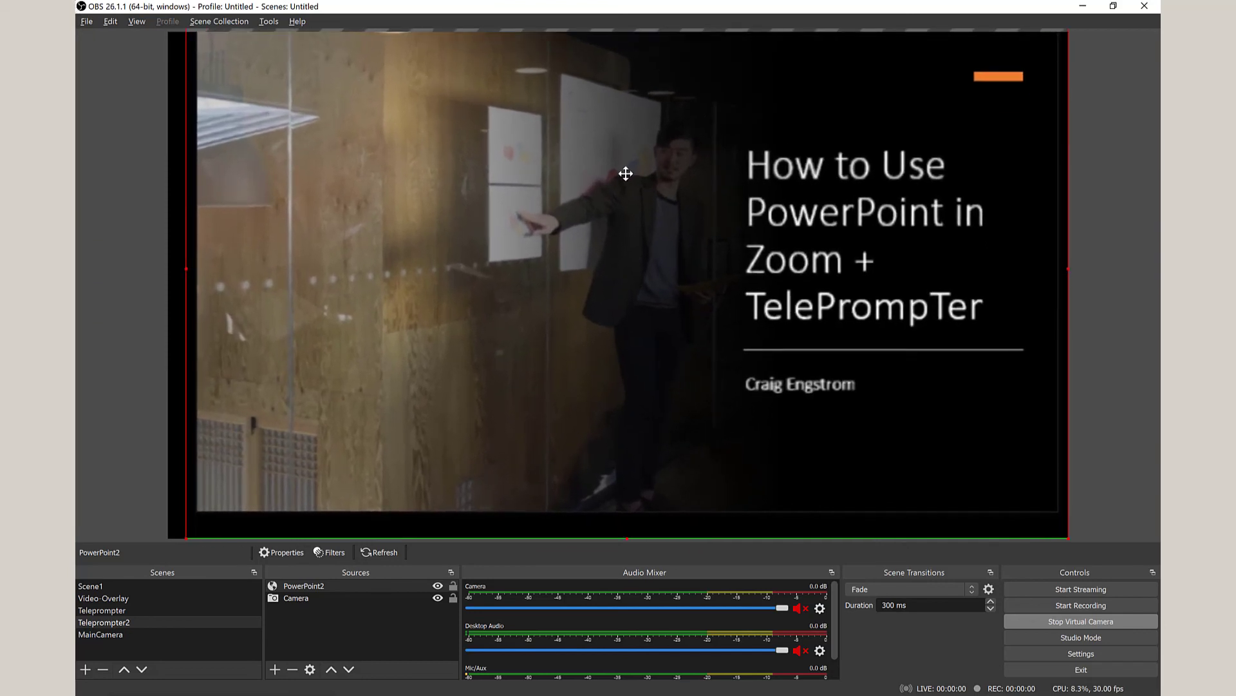
{"action": "left_click_drag", "start_coordinate": [626, 173], "coordinate": [618, 181]}
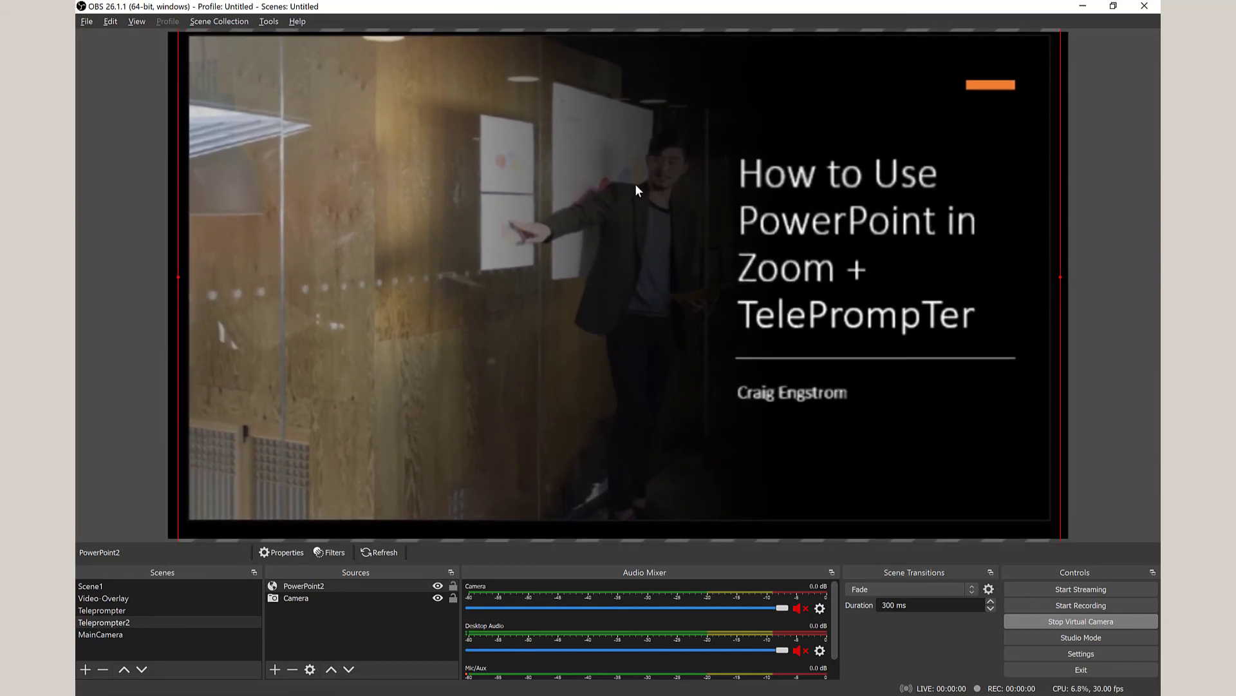